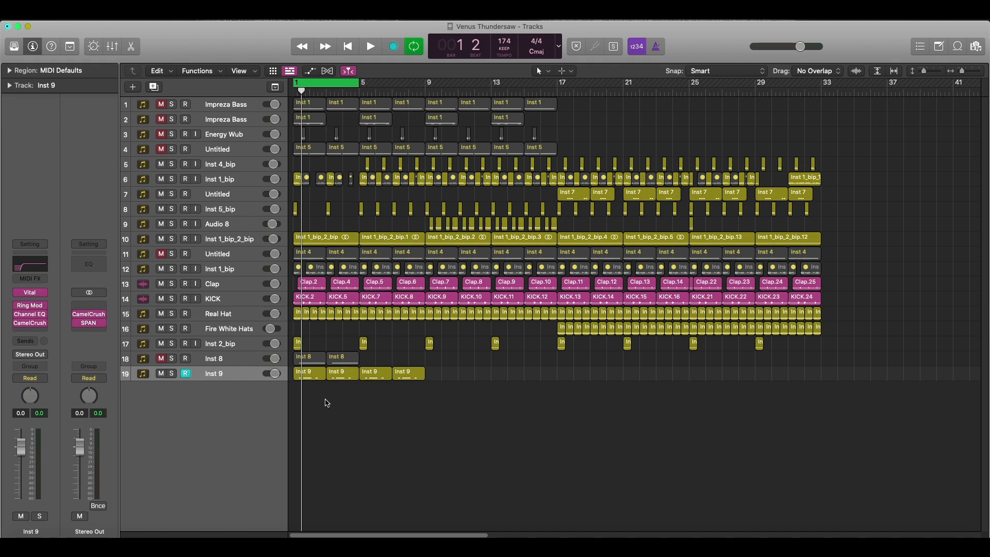
- Play the arrangement from the beginning, solo the Inst 9 track and stop playback
{"action": "key", "text": "super+Down"}
{"action": "key", "text": "super+Right"}
{"action": "key", "text": "super+Right"}
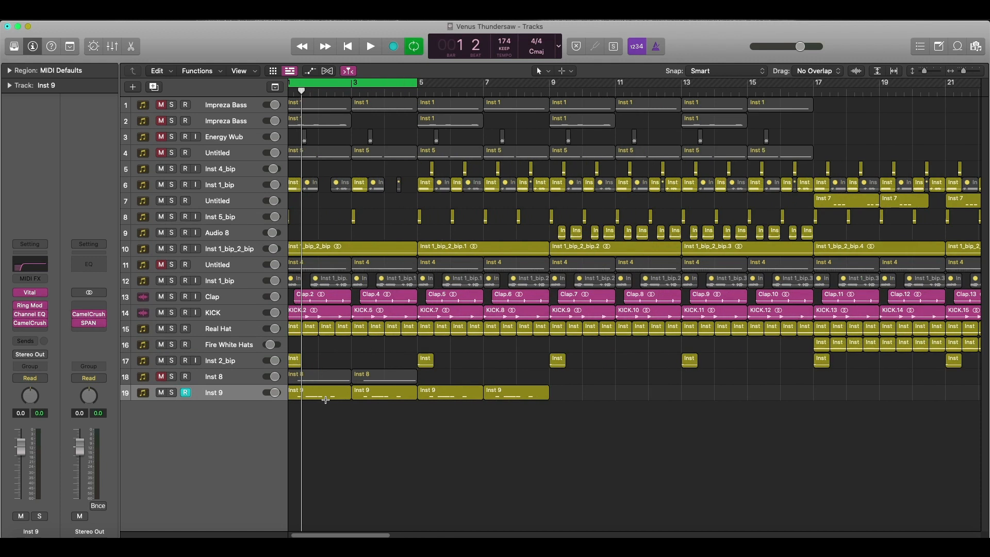
{"action": "key", "text": "super+Up"}
{"action": "key", "text": "Return"}
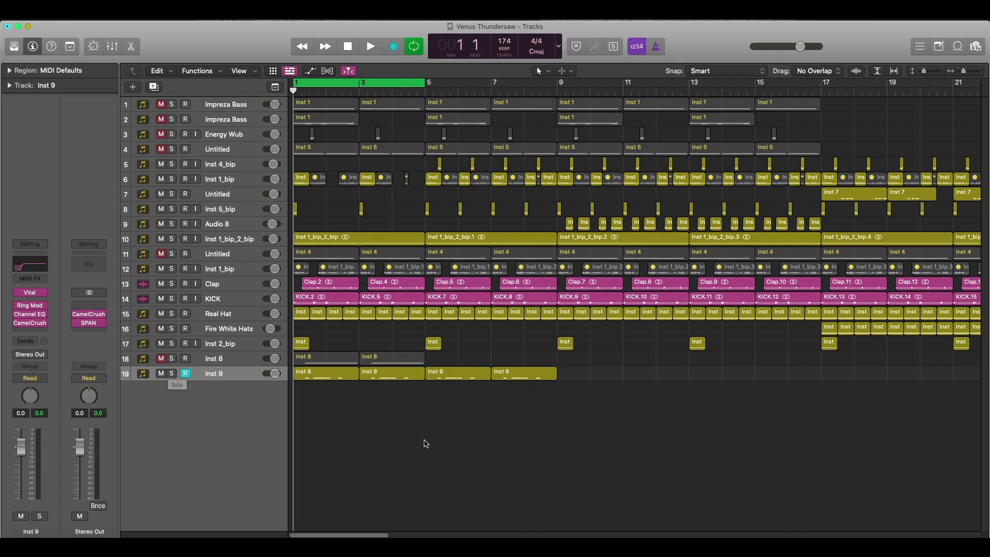
{"action": "key", "text": "space"}
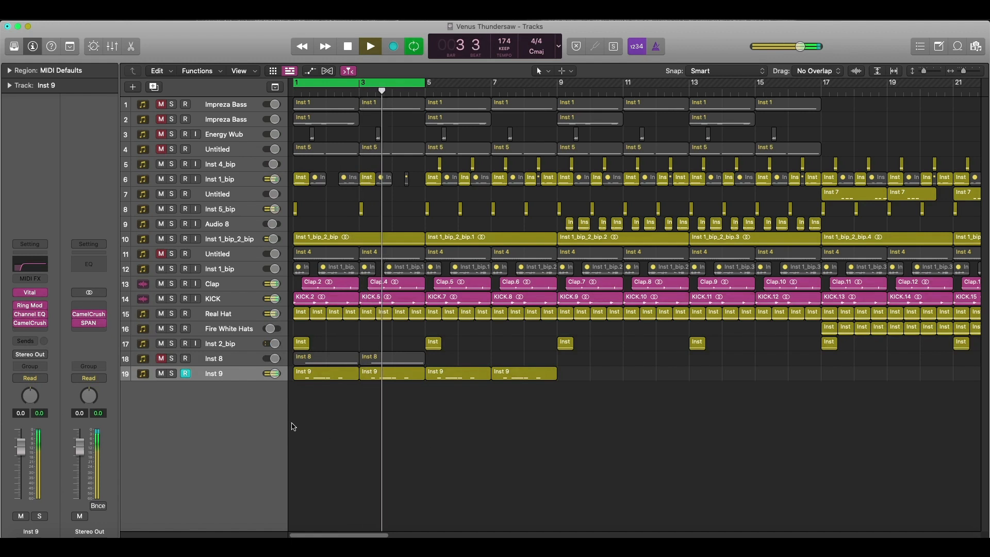
{"action": "left_click", "coordinate": [170, 375]}
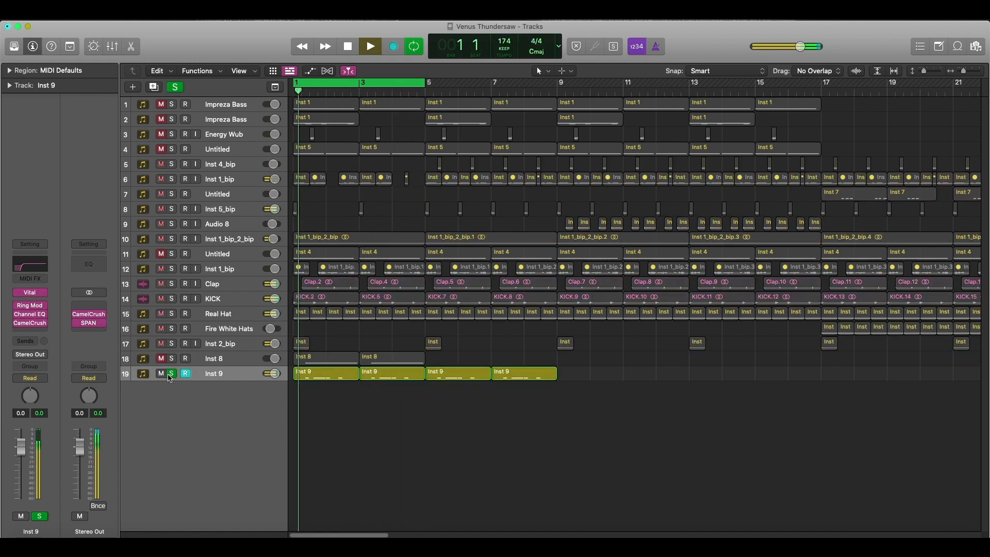
{"action": "key", "text": "space"}
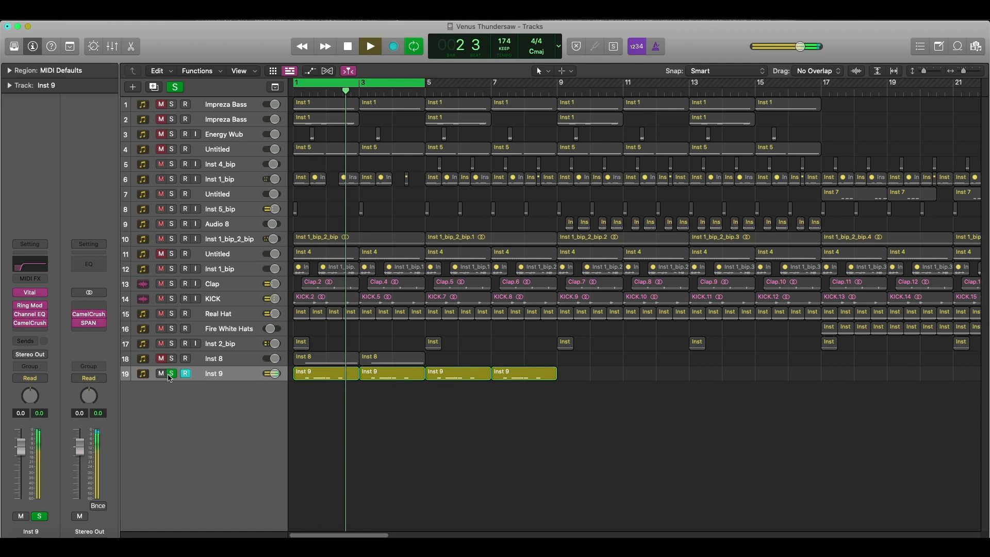
- Open the Vital synth on the Inst 9 track and bypass the track's Channel EQ and Ring Mod effects
{"action": "mouse_move", "coordinate": [25, 293]}
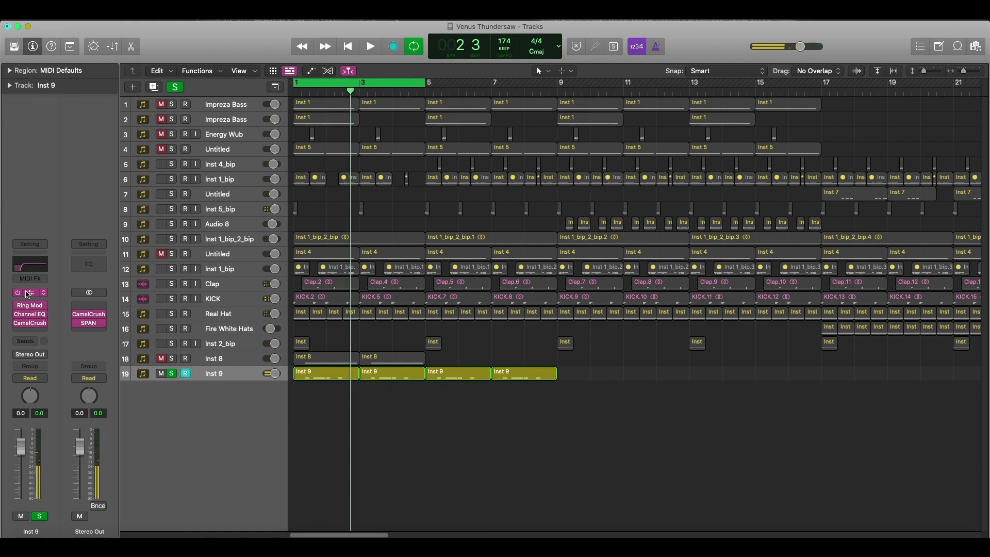
{"action": "left_click", "coordinate": [28, 292]}
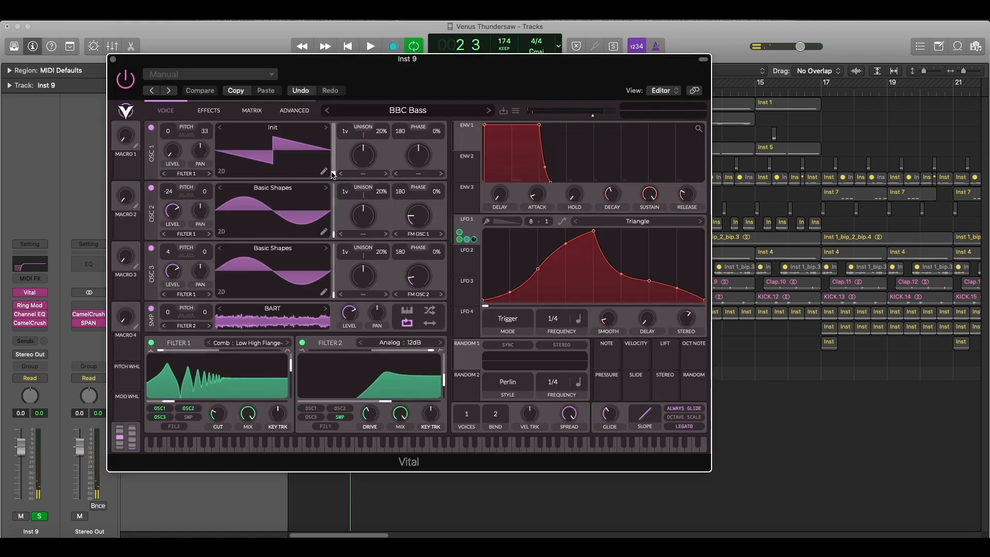
{"action": "left_click_drag", "start_coordinate": [373, 65], "coordinate": [352, 63]}
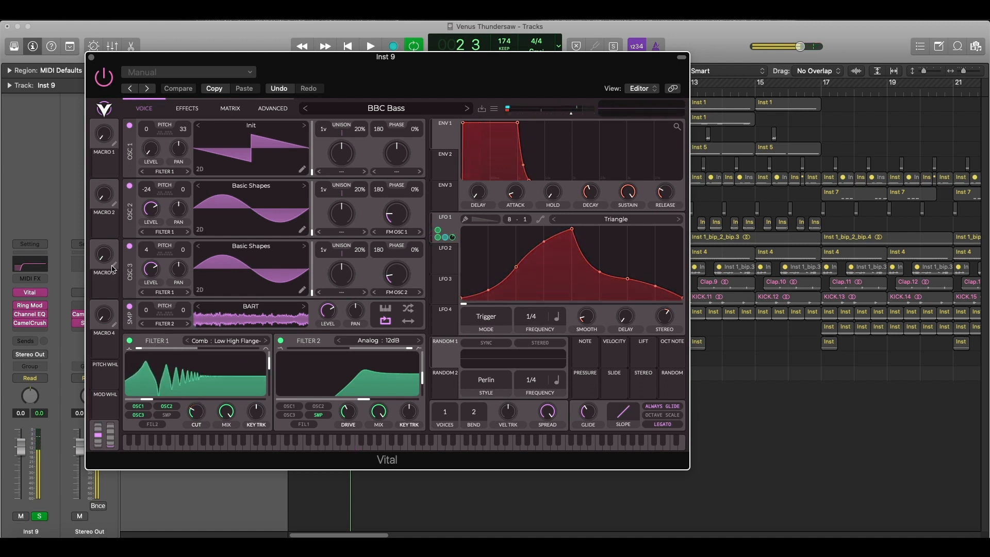
{"action": "left_click", "coordinate": [17, 314]}
{"action": "left_click", "coordinate": [18, 309]}
{"action": "left_click", "coordinate": [18, 308]}
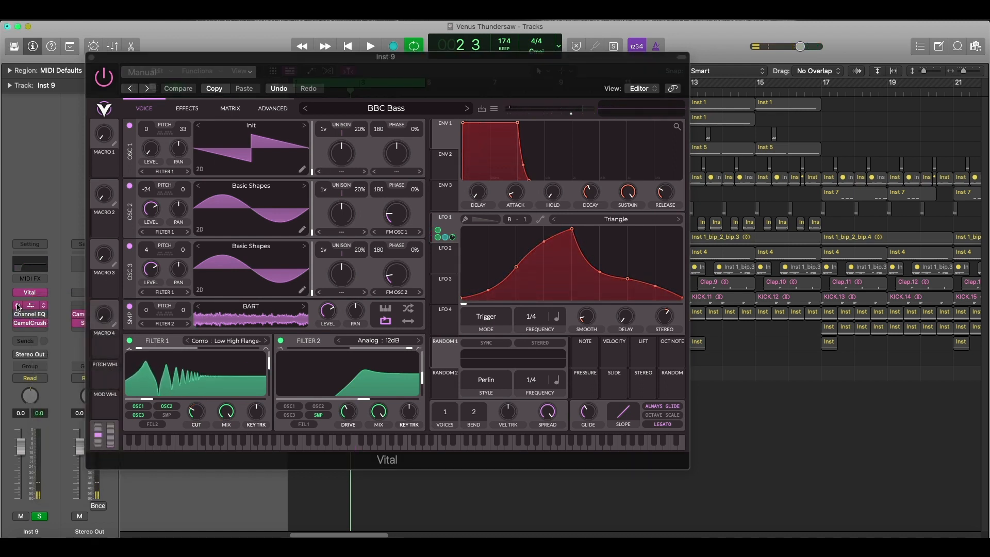
- Turn off Vital's Distortion, Chorus, Compressor, Filter, Reverb and EQ effects
{"action": "left_click", "coordinate": [196, 108]}
{"action": "left_click", "coordinate": [129, 126]}
{"action": "left_click", "coordinate": [129, 161]}
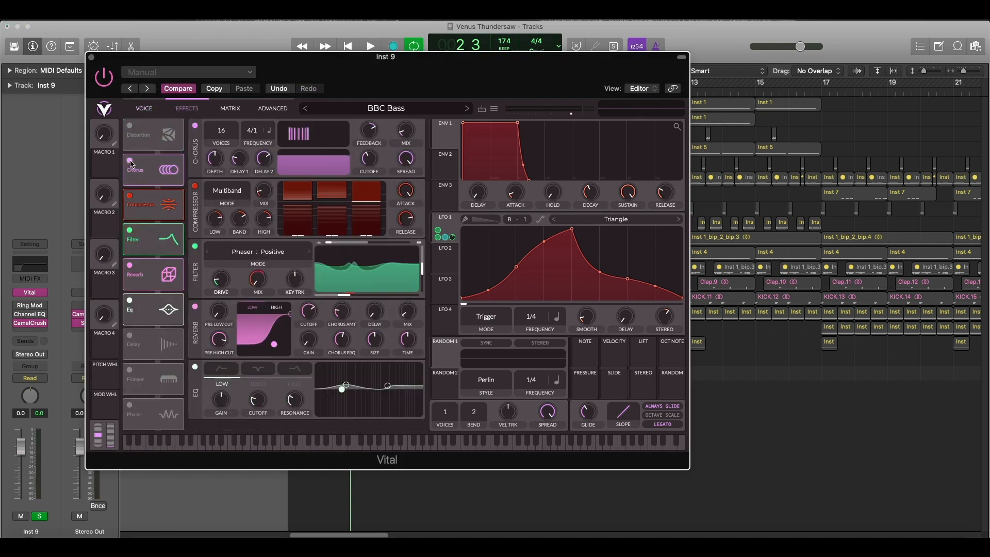
{"action": "left_click", "coordinate": [129, 196]}
{"action": "left_click", "coordinate": [128, 231]}
{"action": "left_click", "coordinate": [130, 266]}
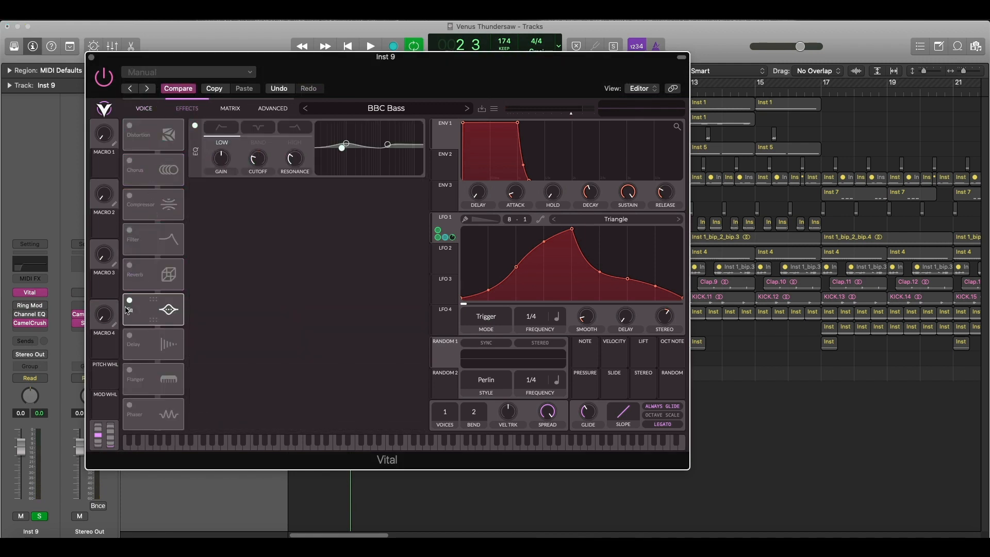
{"action": "left_click", "coordinate": [130, 301]}
- Turn off both voice filters, the sampler, oscillator 3 and oscillator 2 so only oscillator 1 remains active
{"action": "left_click", "coordinate": [145, 108]}
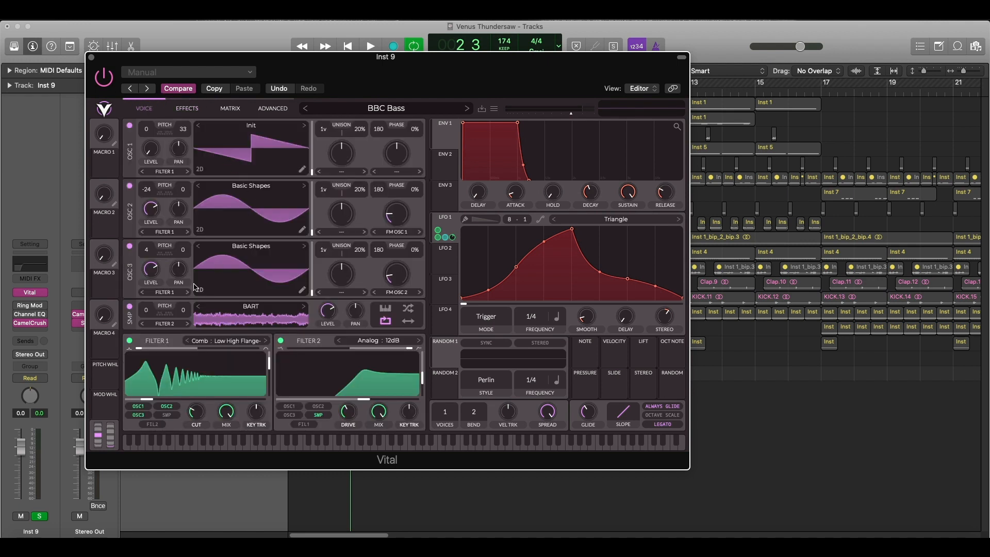
{"action": "left_click", "coordinate": [280, 340]}
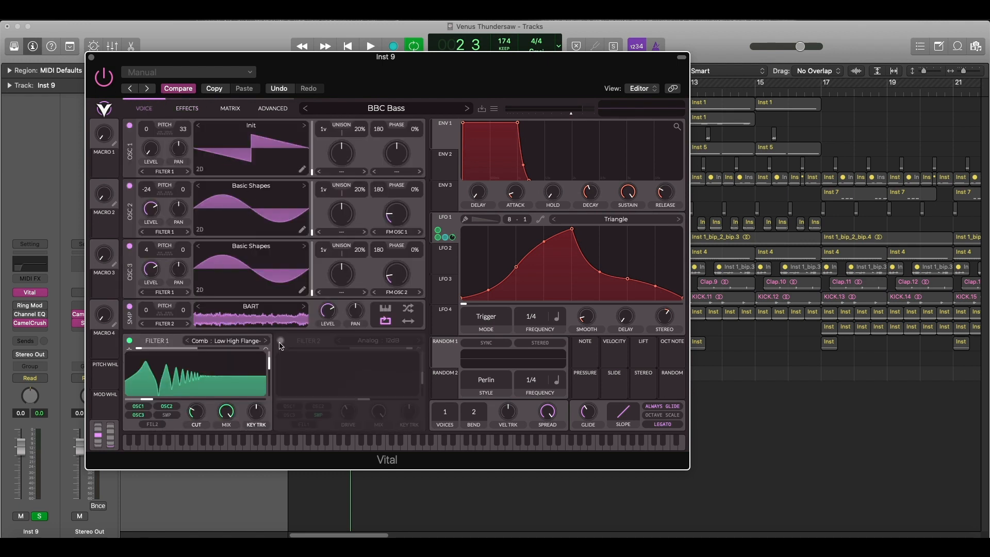
{"action": "left_click", "coordinate": [129, 340]}
{"action": "left_click", "coordinate": [129, 307]}
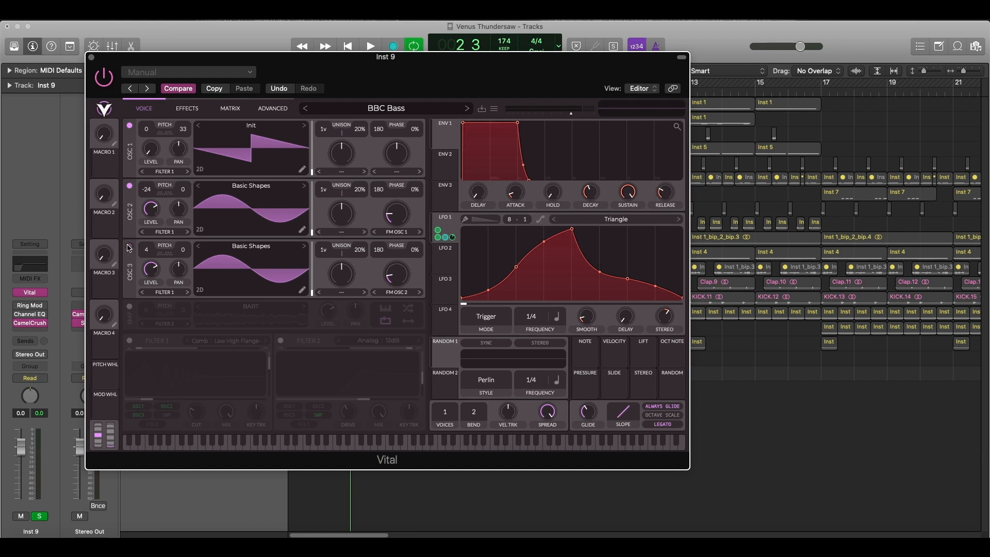
{"action": "left_click", "coordinate": [130, 246]}
{"action": "left_click", "coordinate": [130, 186]}
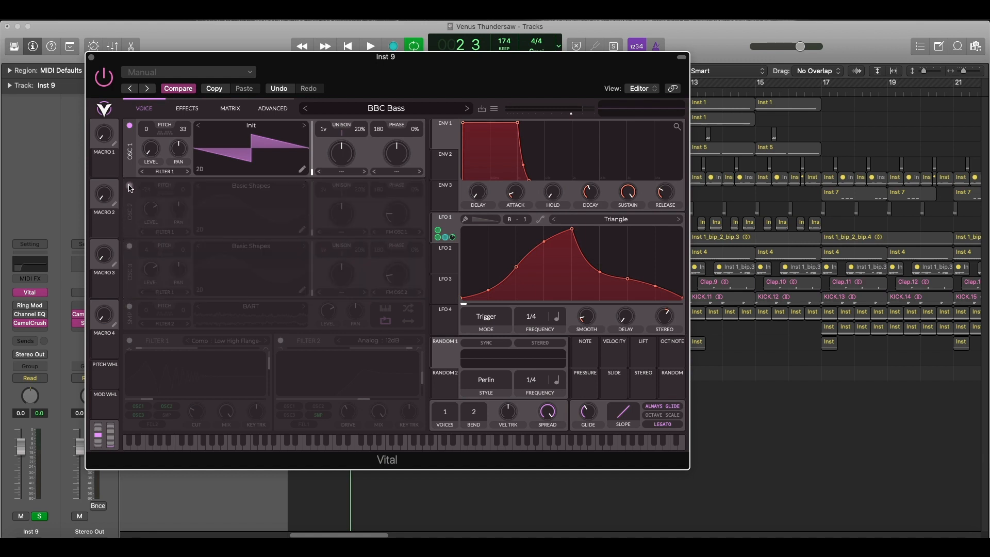
- Turn oscillator 2 back on and compare its sound with the distortion mode set to None and to FM Osc 1
{"action": "mouse_move", "coordinate": [145, 157]}
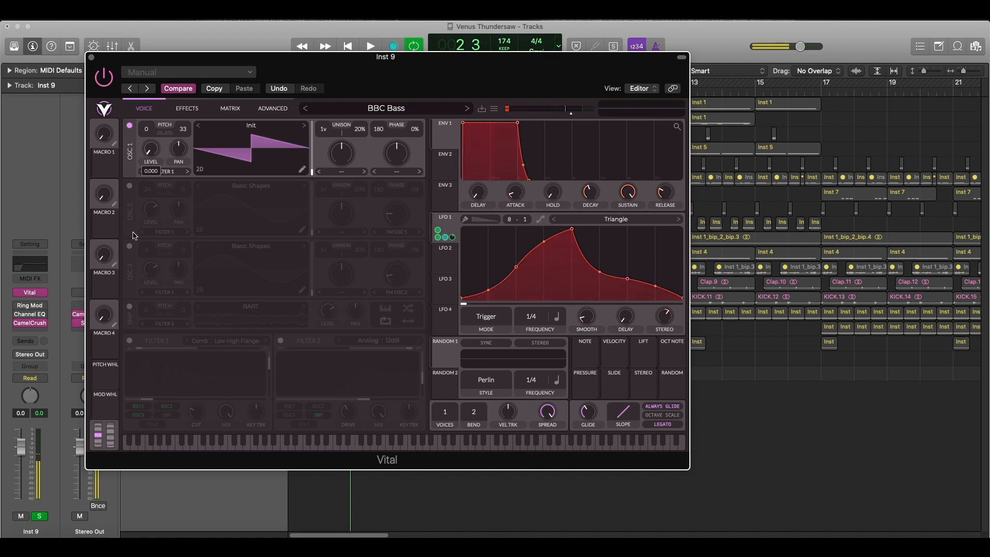
{"action": "left_click", "coordinate": [130, 185]}
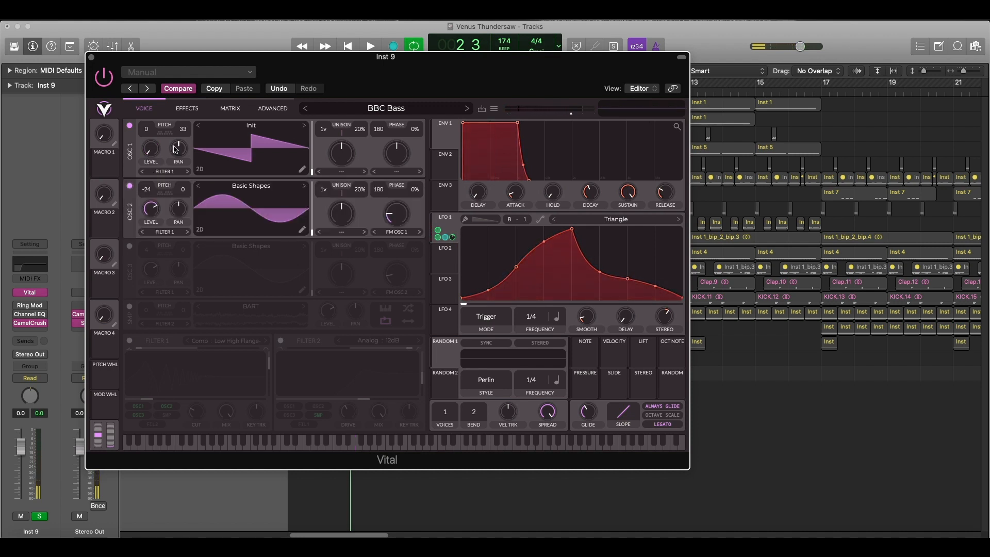
{"action": "left_click", "coordinate": [397, 231]}
{"action": "left_click", "coordinate": [399, 238]}
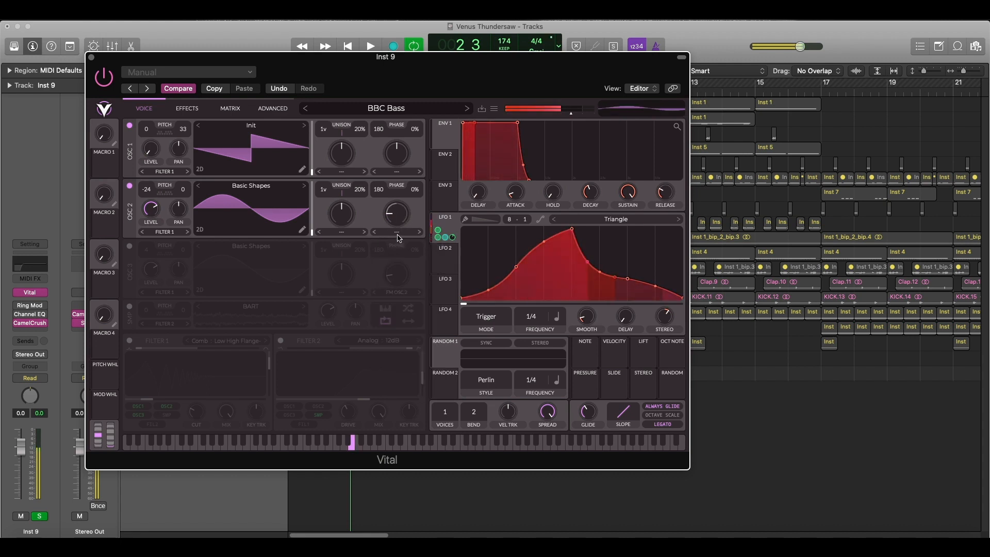
{"action": "left_click", "coordinate": [398, 235]}
{"action": "left_click", "coordinate": [403, 337]}
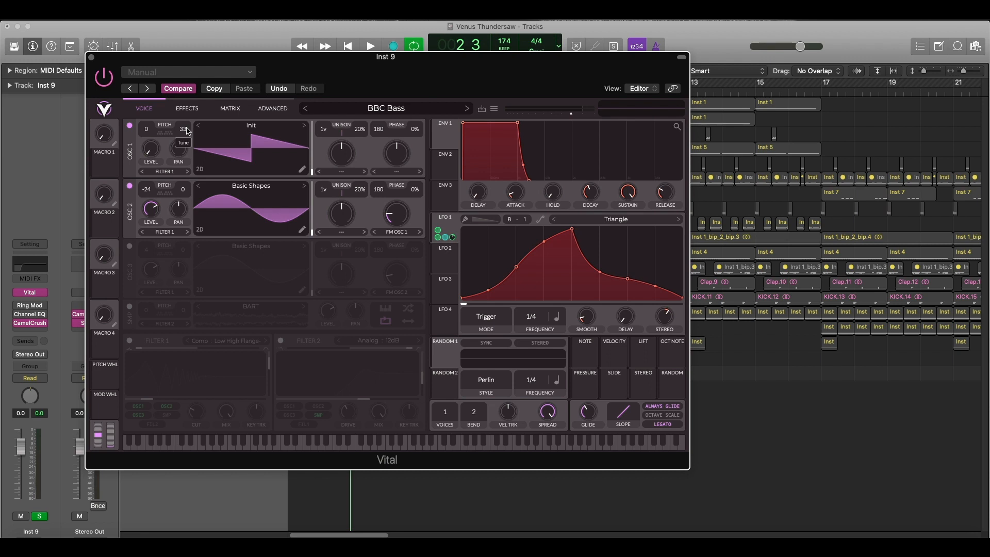
{"action": "left_click_drag", "start_coordinate": [187, 131], "coordinate": [186, 112]}
- Turn oscillator 3 back on and compare its sound with the distortion mode at None and at FM Osc 2
{"action": "left_click", "coordinate": [130, 246]}
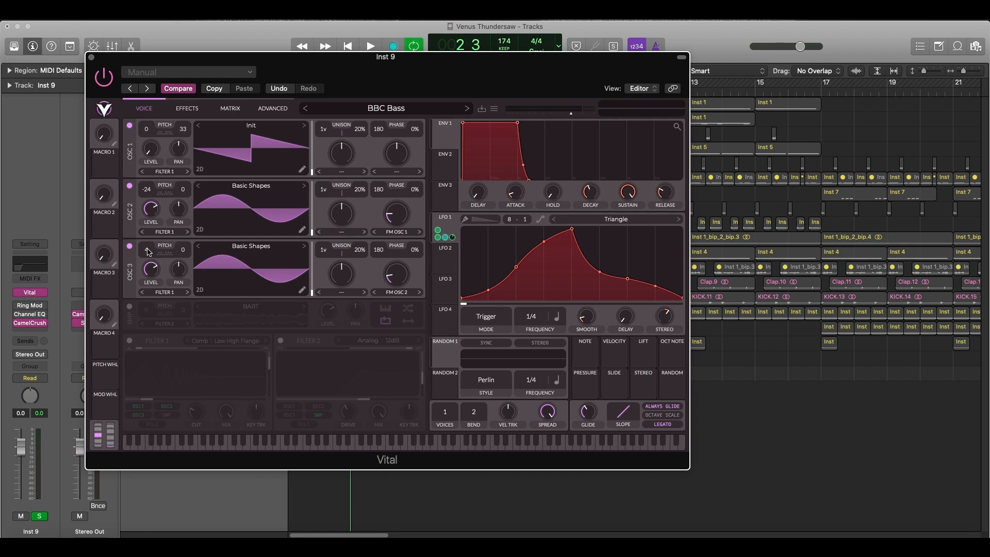
{"action": "left_click", "coordinate": [397, 292]}
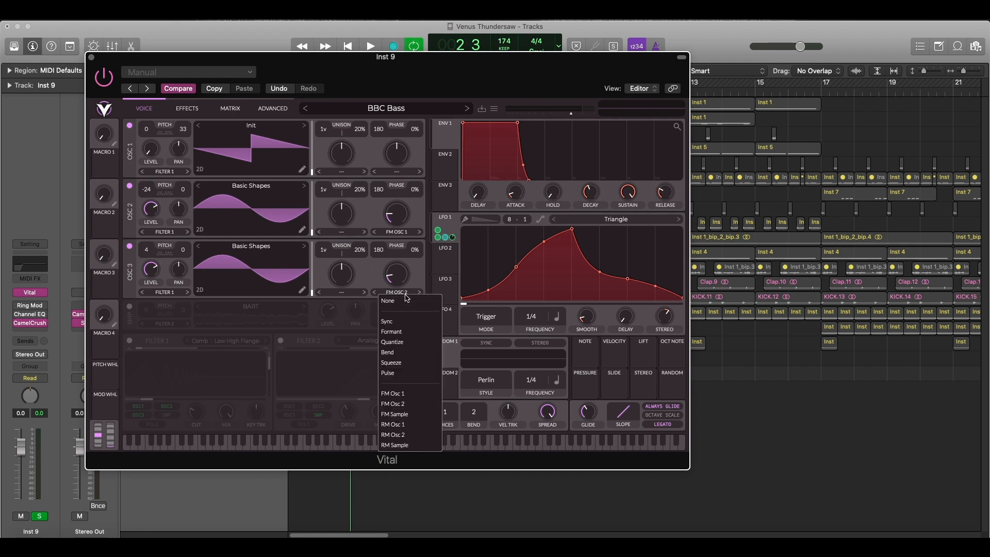
{"action": "left_click", "coordinate": [405, 300]}
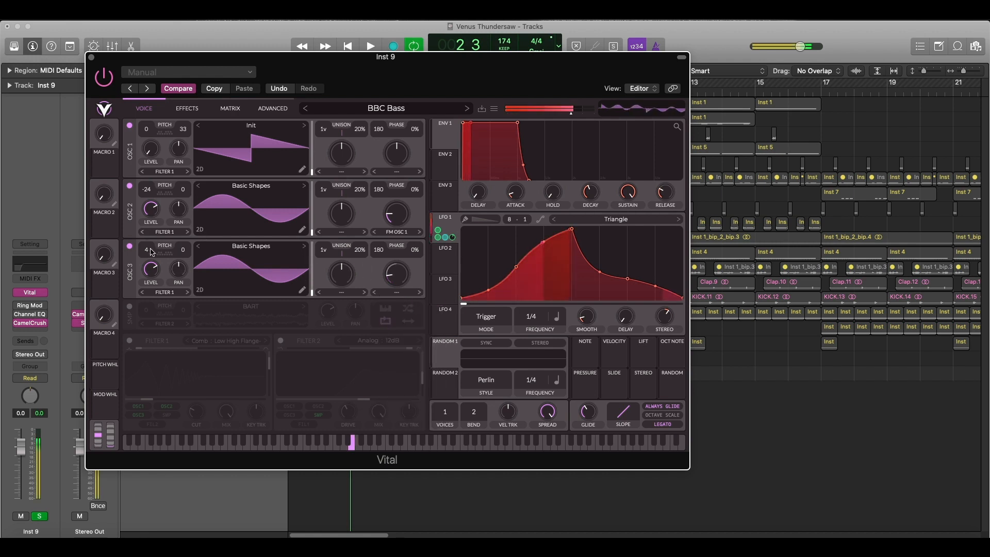
{"action": "left_click", "coordinate": [130, 246]}
{"action": "left_click", "coordinate": [130, 245]}
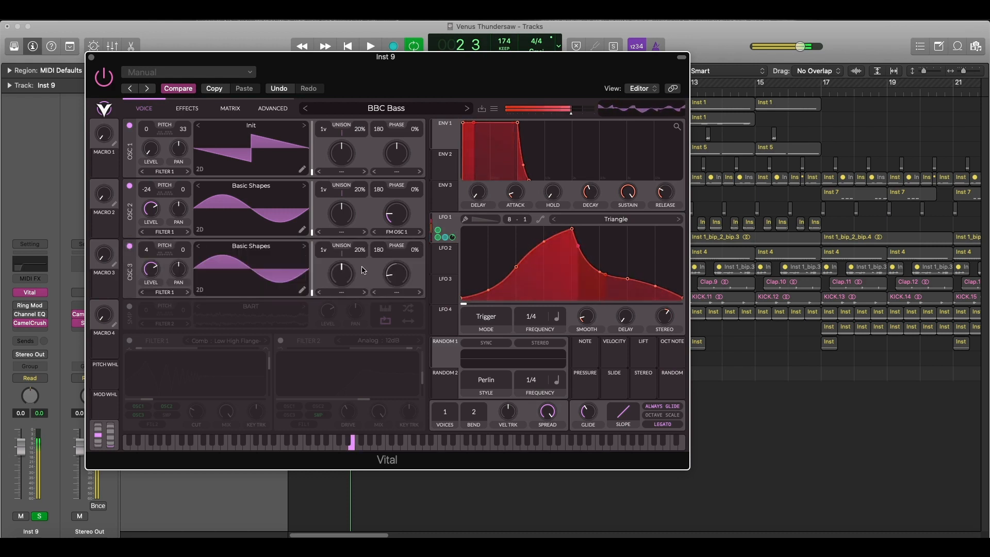
{"action": "left_click", "coordinate": [407, 292]}
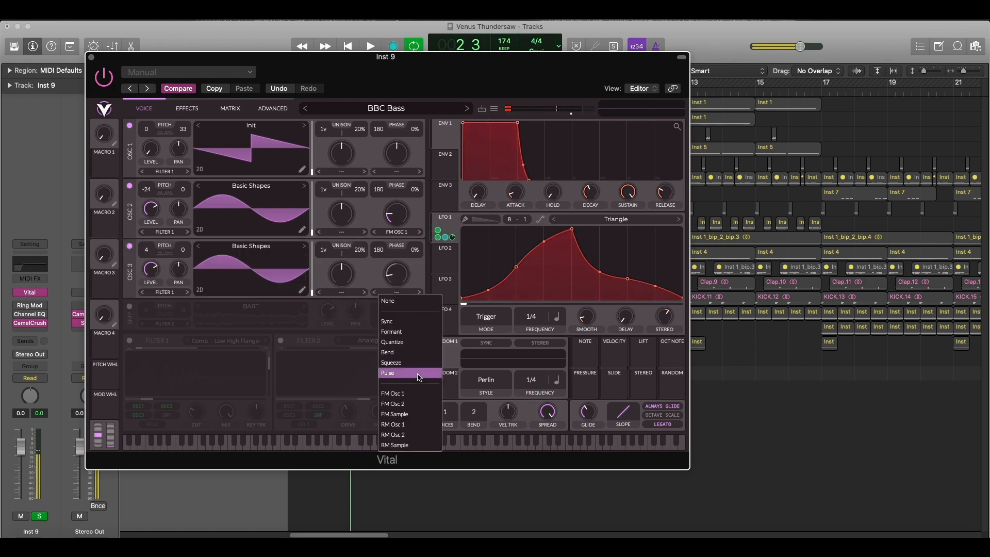
{"action": "left_click", "coordinate": [417, 406]}
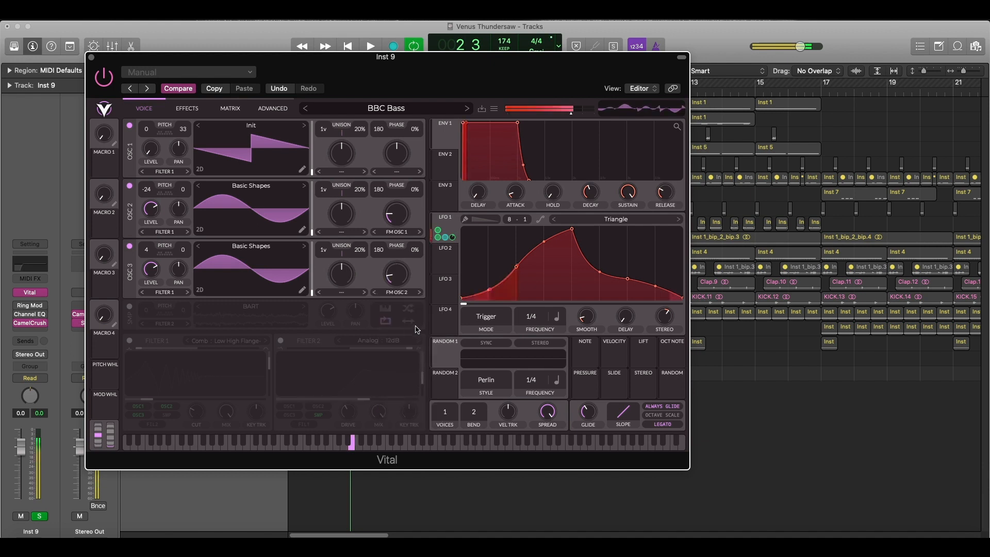
- Try FM Osc 1 as oscillator 3's distortion mode and restore FM Osc 2
{"action": "left_click", "coordinate": [404, 292]}
{"action": "left_click", "coordinate": [416, 281]}
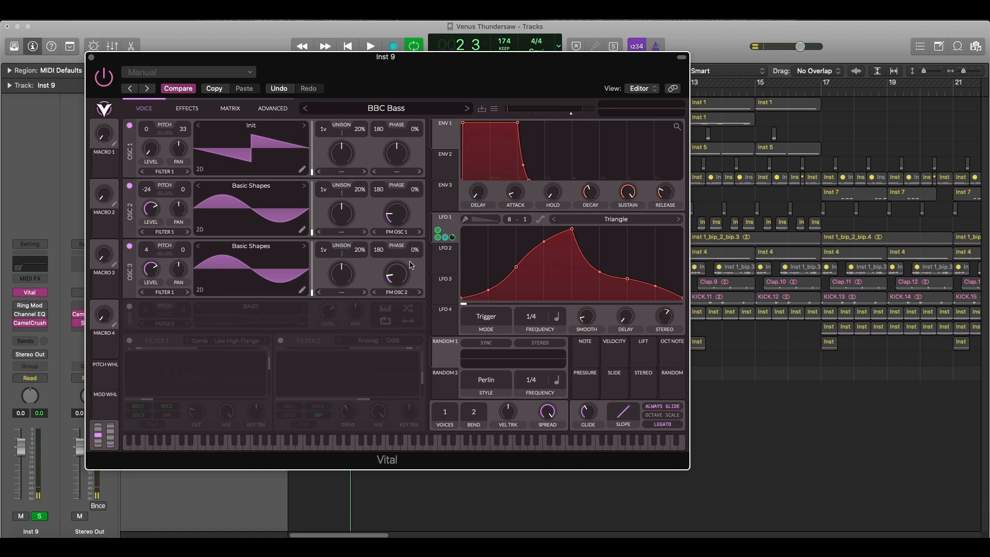
{"action": "left_click", "coordinate": [402, 292]}
{"action": "left_click", "coordinate": [406, 395]}
{"action": "left_click", "coordinate": [406, 292]}
{"action": "left_click", "coordinate": [407, 404]}
- Turn the BART sampler and Filter 2 back on, and check the filter's cutoff and resonance
{"action": "left_click", "coordinate": [130, 306]}
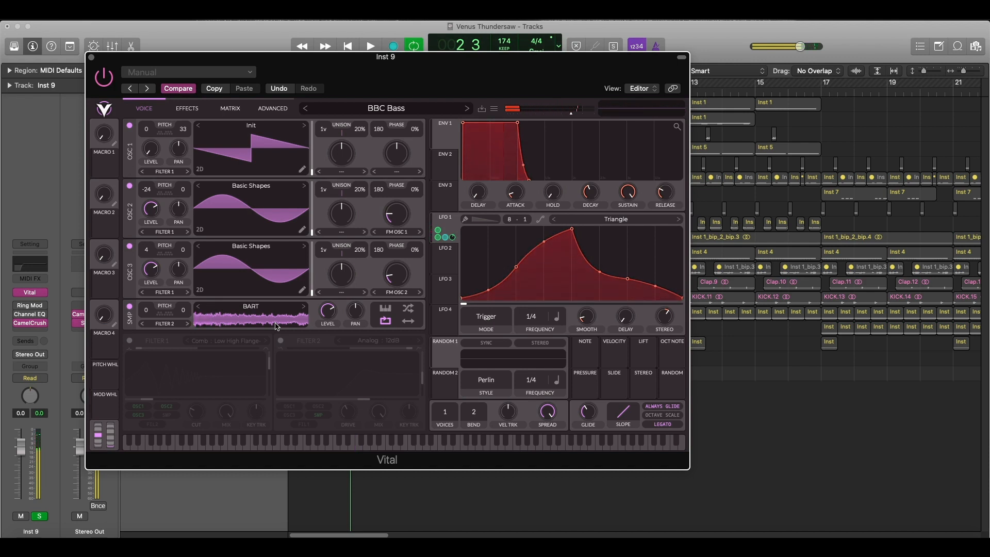
{"action": "left_click", "coordinate": [281, 340]}
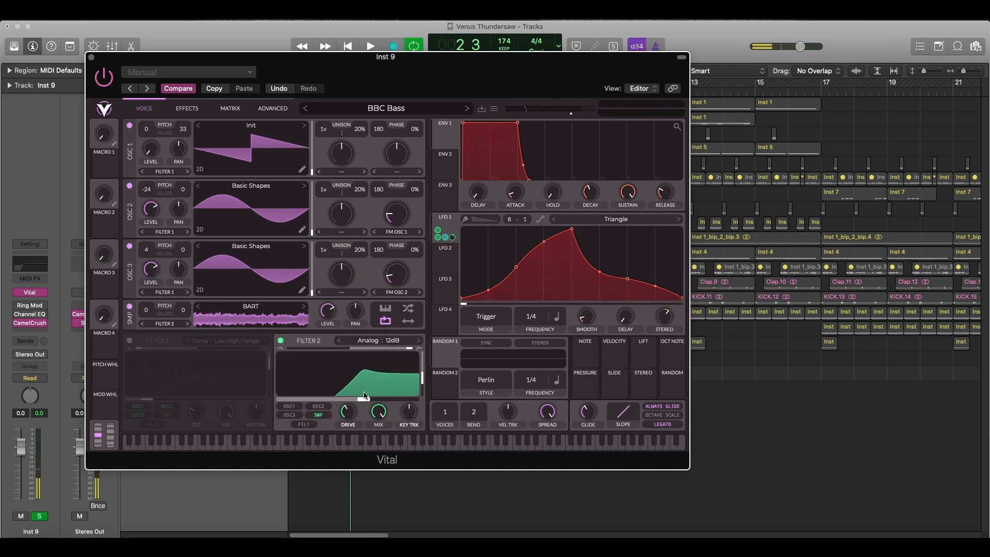
{"action": "left_click", "coordinate": [323, 415]}
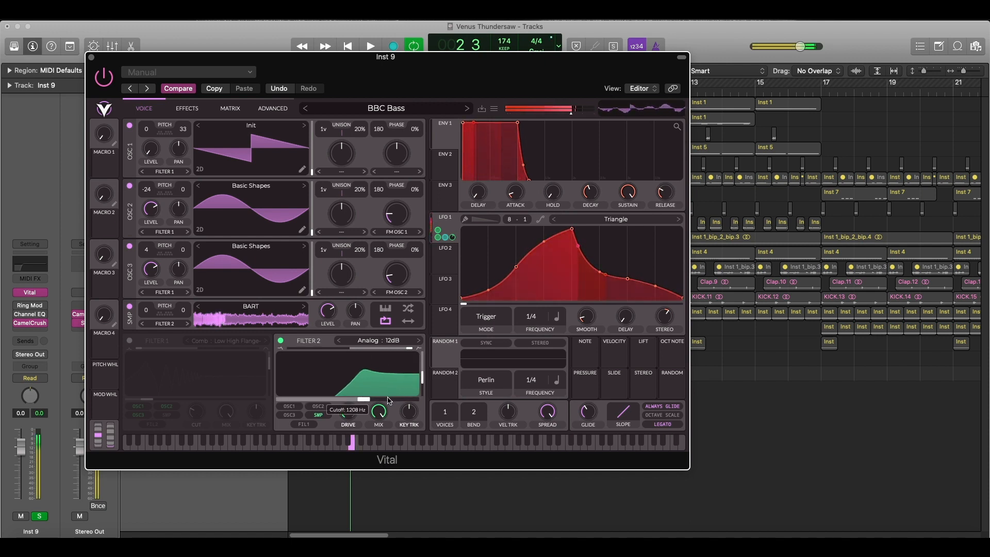
{"action": "mouse_move", "coordinate": [419, 382]}
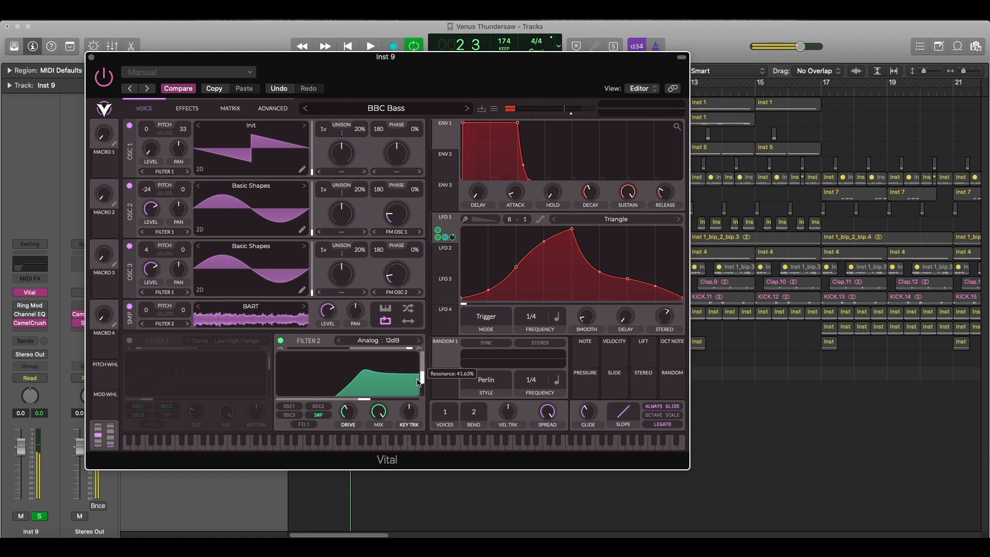
{"action": "mouse_move", "coordinate": [381, 403]}
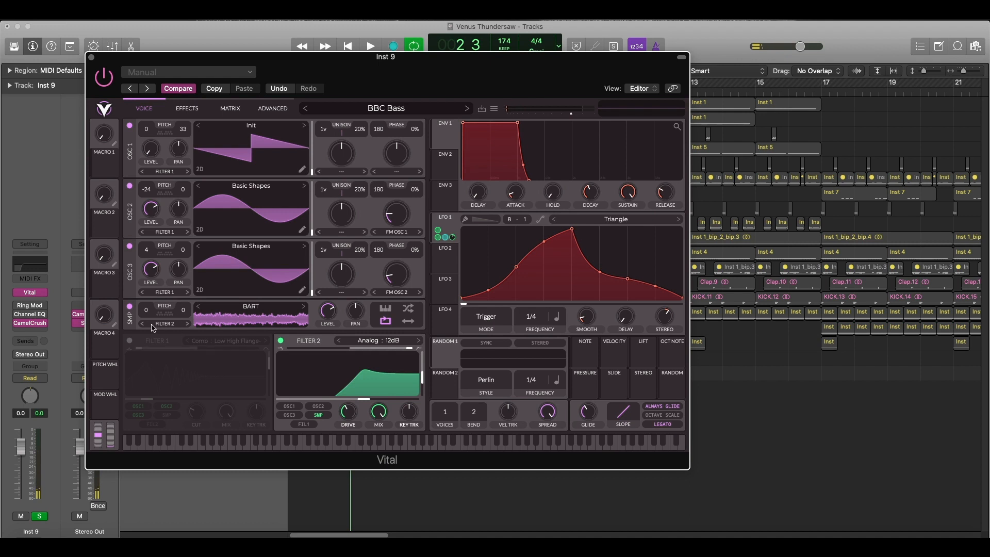
- Turn Filter 1 back on and try its blend slider while checking its resonance and cutoff
{"action": "left_click", "coordinate": [130, 341]}
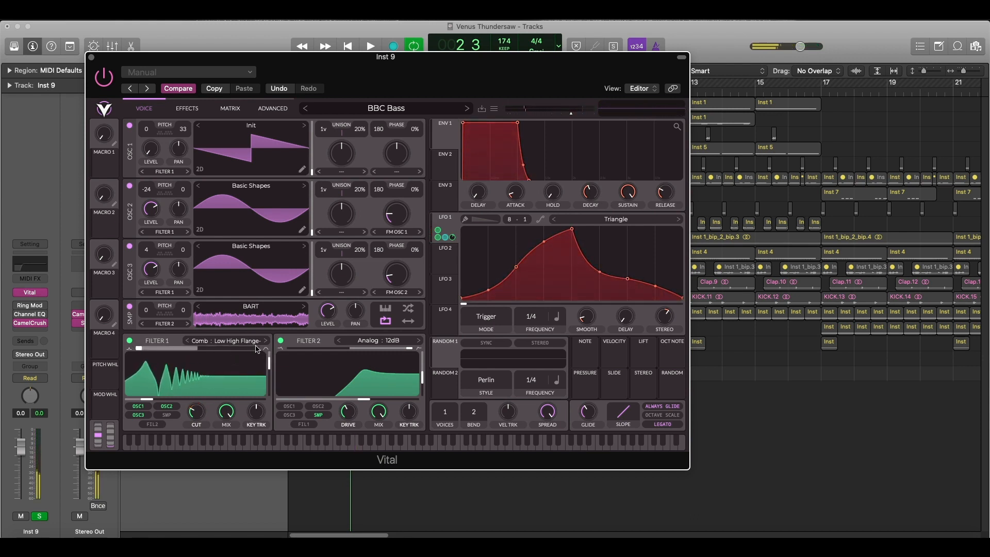
{"action": "mouse_move", "coordinate": [268, 370]}
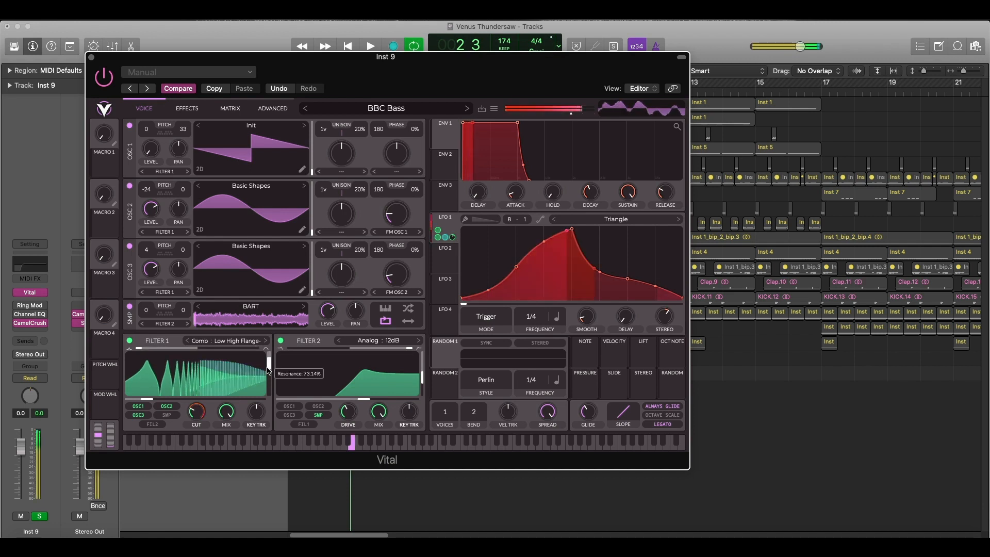
{"action": "mouse_move", "coordinate": [204, 354]}
{"action": "left_click_drag", "start_coordinate": [204, 354], "coordinate": [192, 353]}
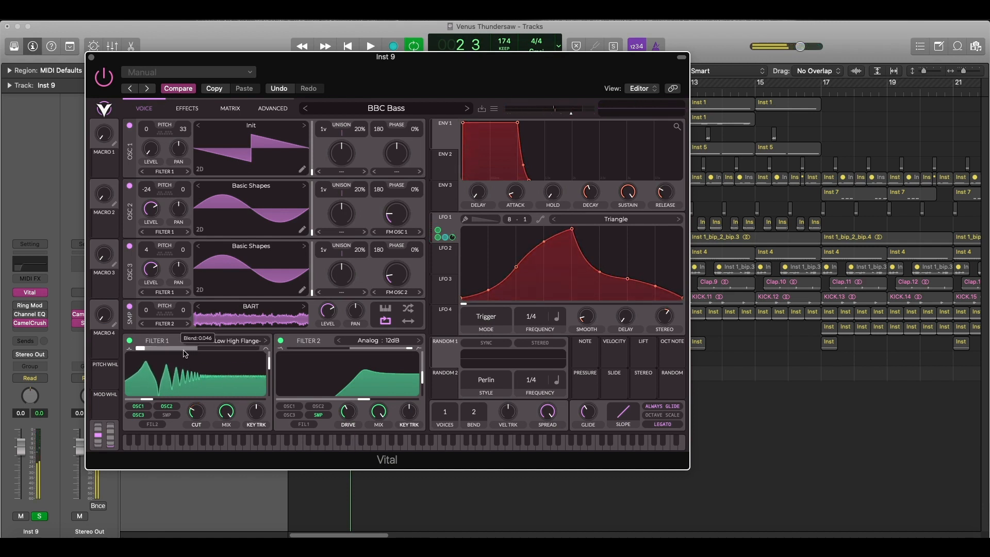
{"action": "mouse_move", "coordinate": [154, 401]}
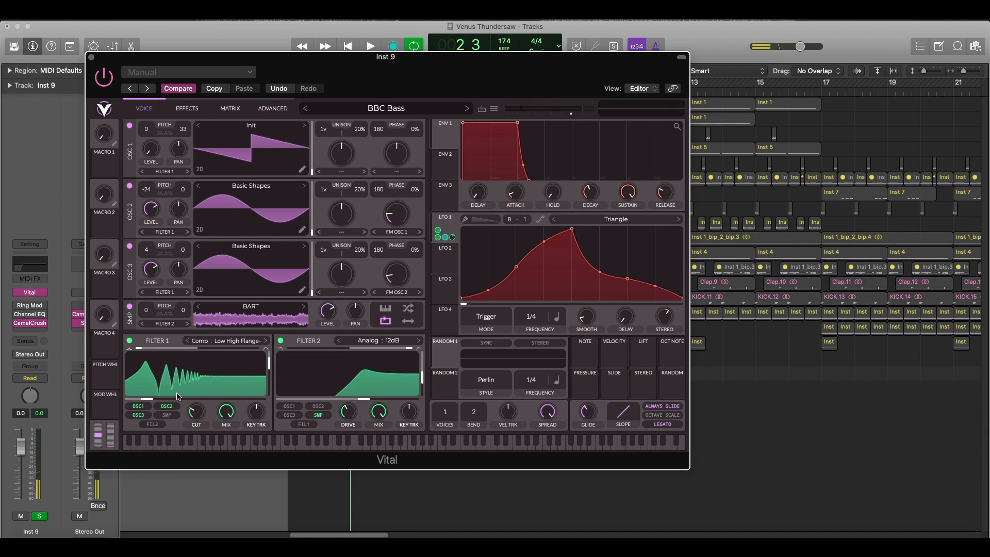
- Check Filter 1's cutoff frequency and locate the same frequency in the SPAN analyser on Stereo Out
{"action": "mouse_move", "coordinate": [159, 401]}
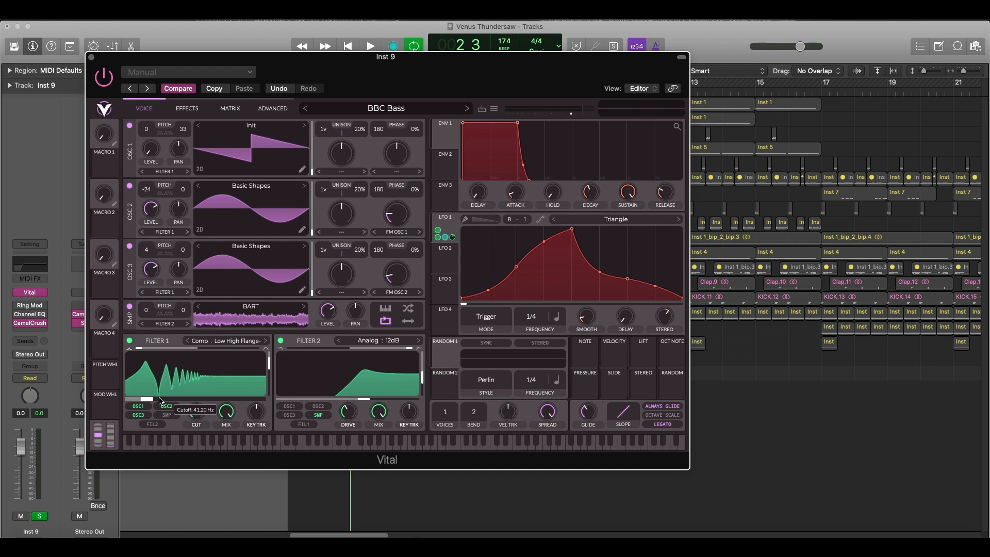
{"action": "left_click", "coordinate": [81, 324]}
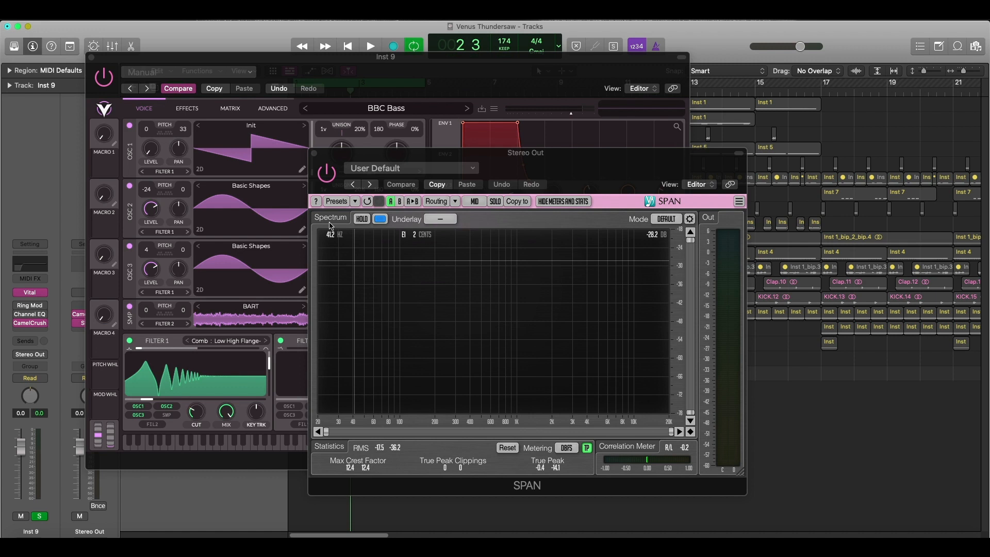
{"action": "left_click", "coordinate": [314, 153]}
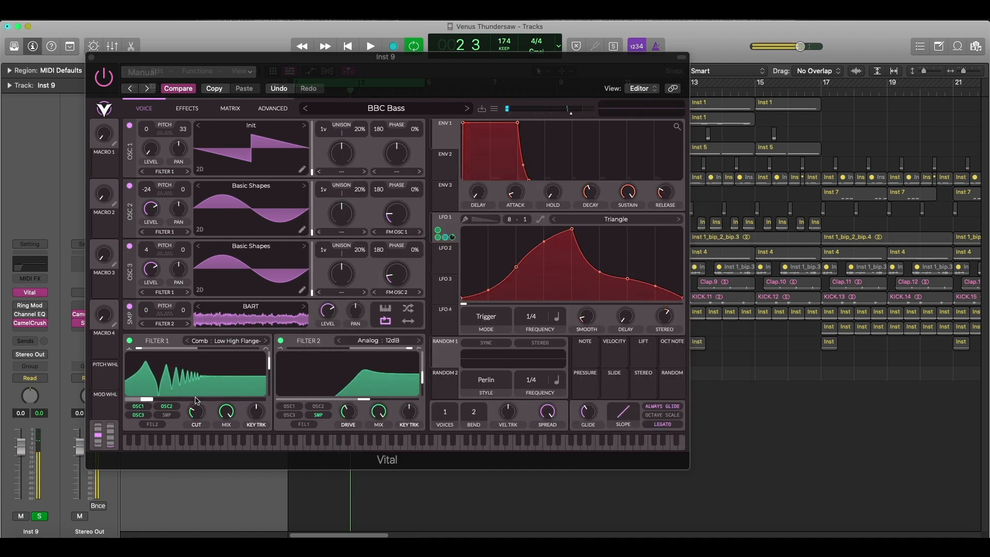
{"action": "left_click", "coordinate": [148, 399]}
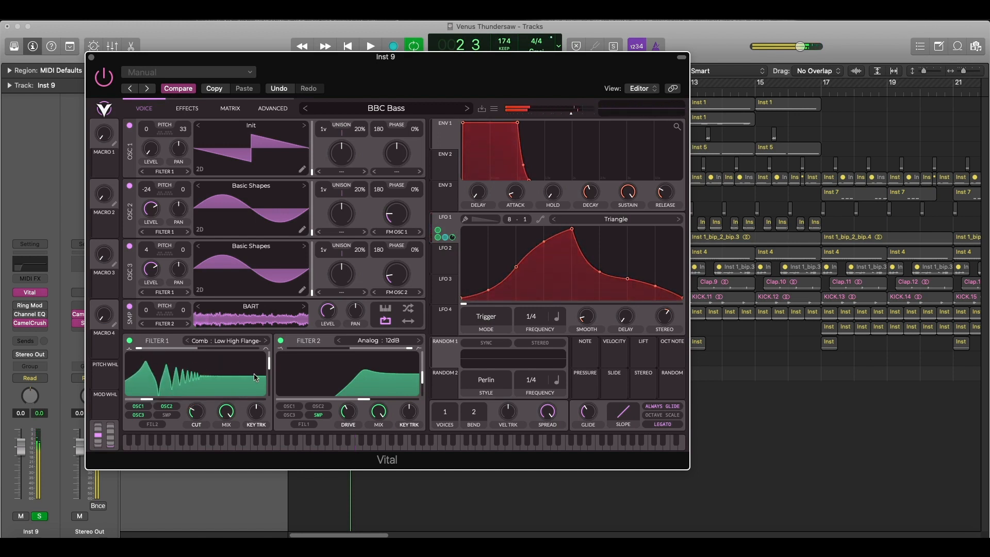
- Bypass the LFO 1 modulation on Filter 1's comb Cut control to compare the sound, and re-enable it
{"action": "left_click", "coordinate": [194, 414]}
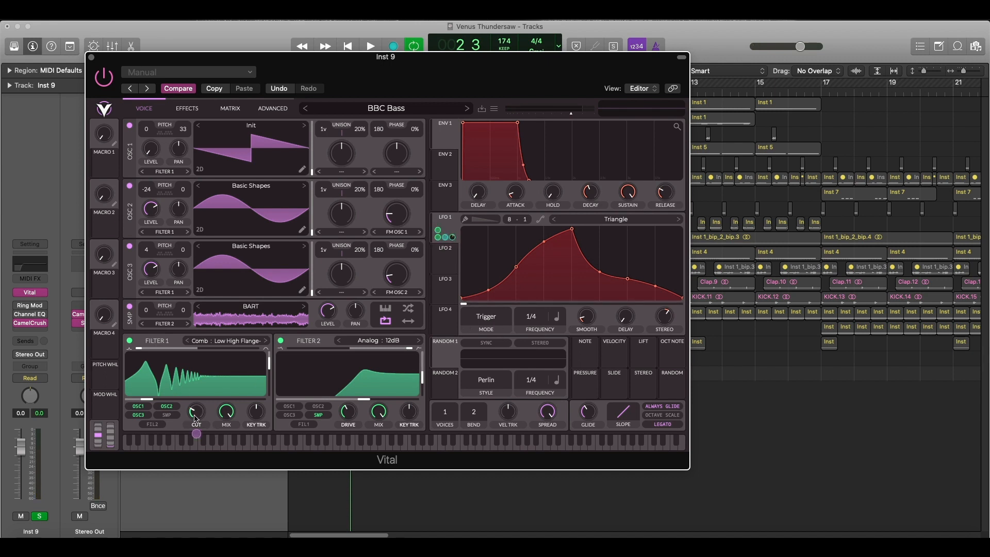
{"action": "right_click", "coordinate": [200, 428]}
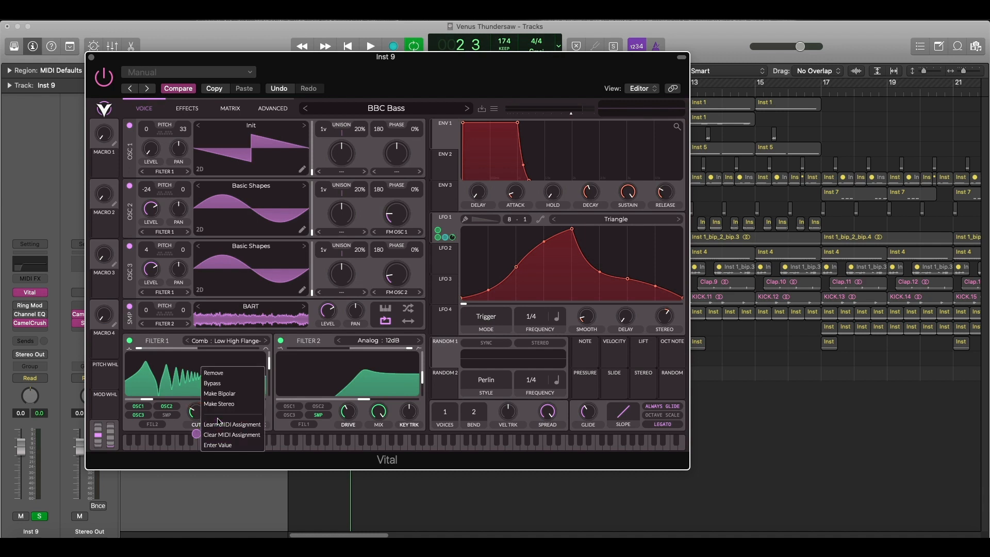
{"action": "left_click", "coordinate": [217, 384]}
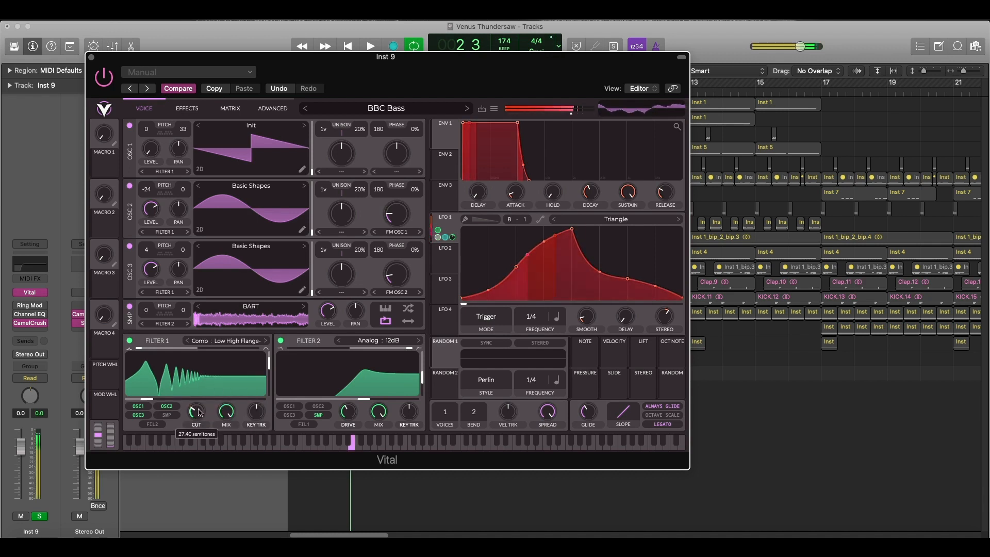
{"action": "left_click_drag", "start_coordinate": [201, 397], "coordinate": [210, 418]}
{"action": "right_click", "coordinate": [197, 434]}
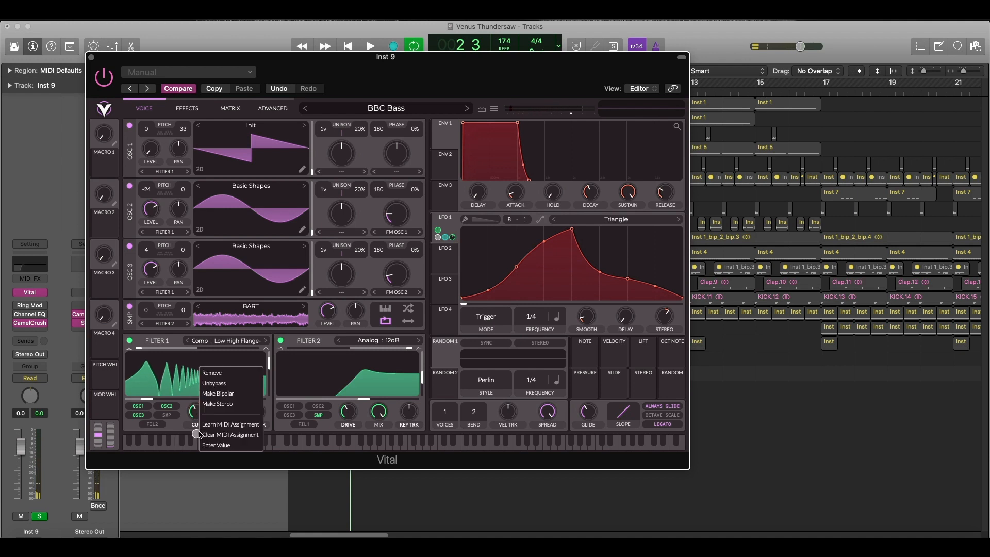
{"action": "left_click", "coordinate": [218, 375]}
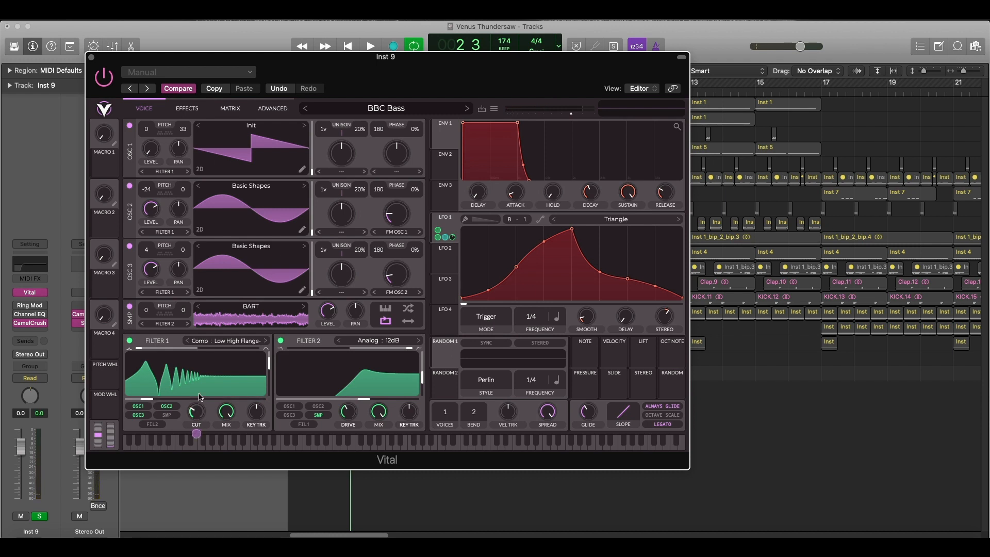
{"action": "mouse_move", "coordinate": [203, 420]}
{"action": "left_click_drag", "start_coordinate": [202, 422], "coordinate": [202, 419]}
- Reset LFO 1's stereo amount to 0 to compare the sound, and raise it again
{"action": "double_click", "coordinate": [660, 318]}
{"action": "mouse_move", "coordinate": [665, 321]}
{"action": "left_click_drag", "start_coordinate": [657, 356], "coordinate": [656, 361]}
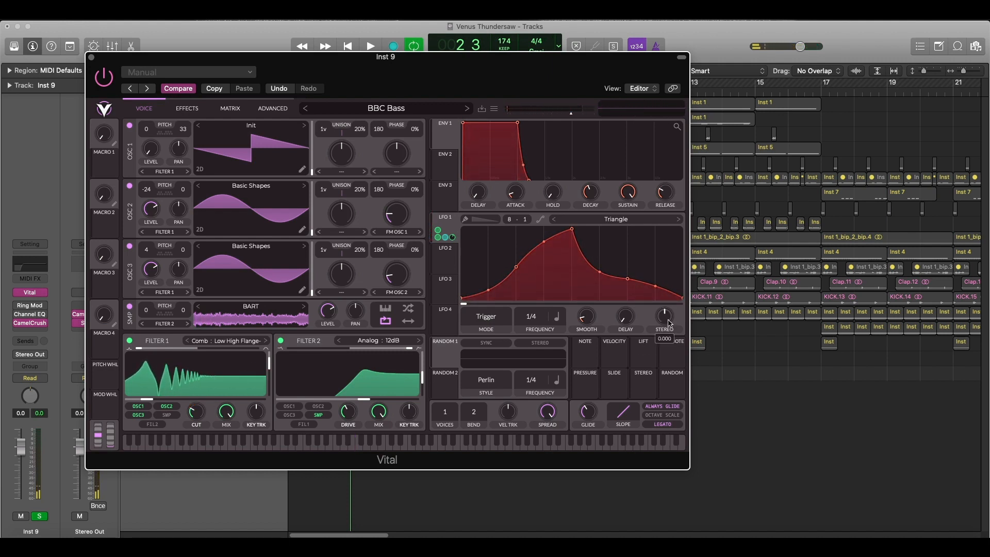
{"action": "left_click_drag", "start_coordinate": [668, 323], "coordinate": [668, 310]}
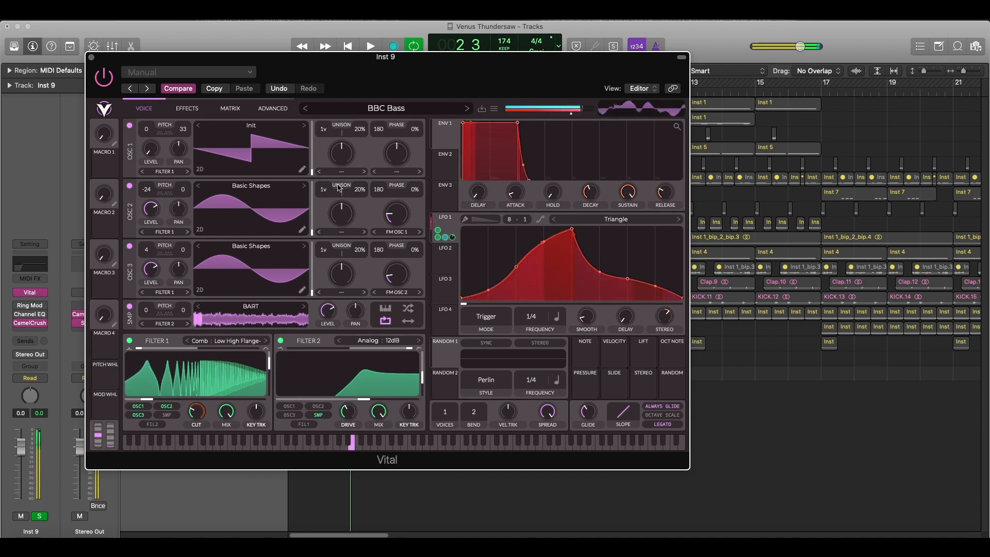
- Turn the Distortion and Chorus effects back on and check the chorus mix
{"action": "left_click", "coordinate": [187, 109]}
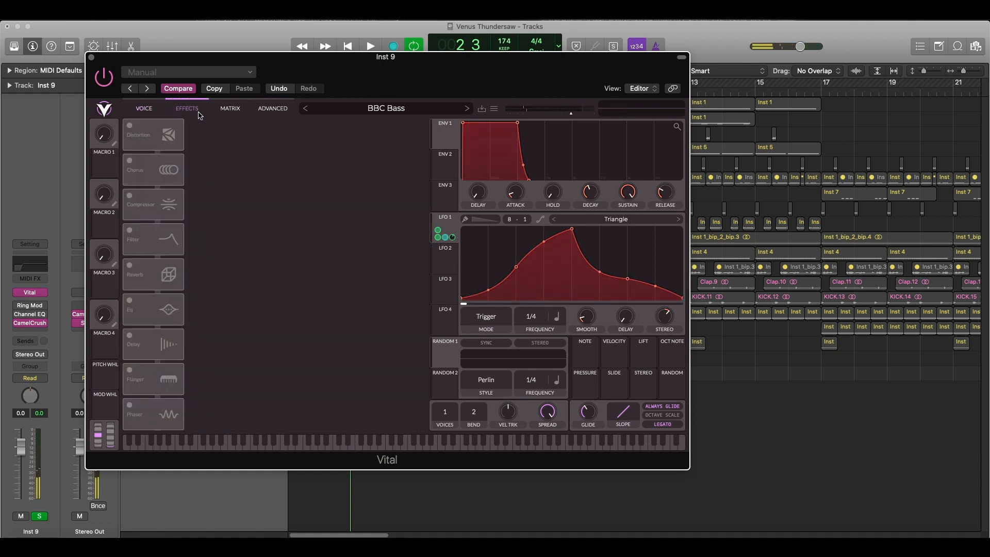
{"action": "left_click", "coordinate": [124, 125]}
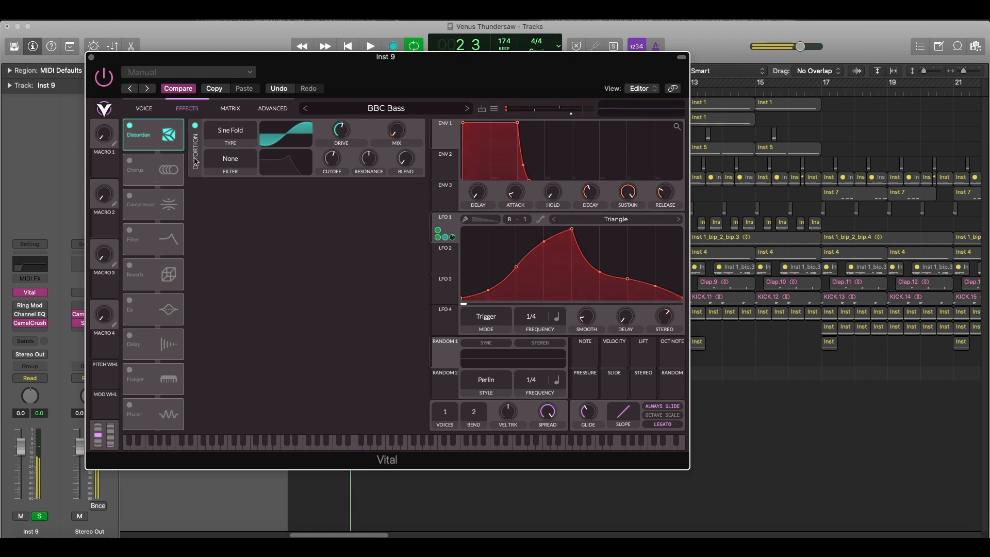
{"action": "left_click", "coordinate": [130, 162]}
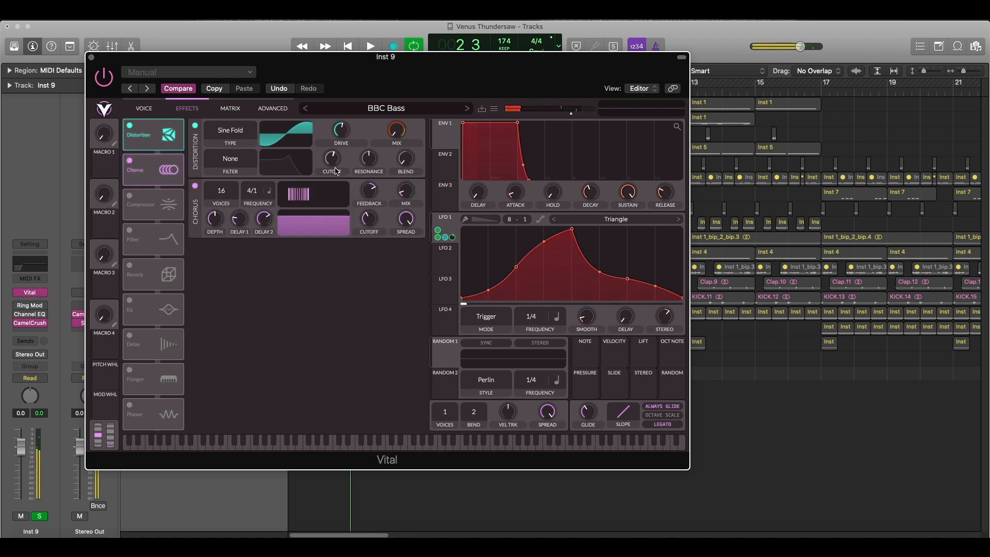
{"action": "mouse_move", "coordinate": [407, 191]}
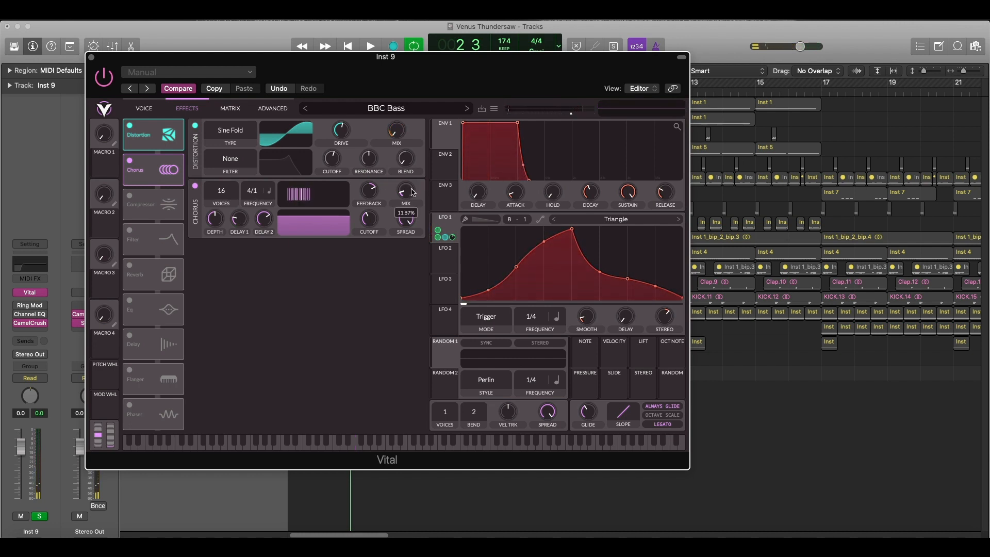
{"action": "scroll", "coordinate": [412, 192], "scroll_direction": "down", "scroll_amount": 1}
{"action": "scroll", "coordinate": [412, 194], "scroll_direction": "down", "scroll_amount": 1}
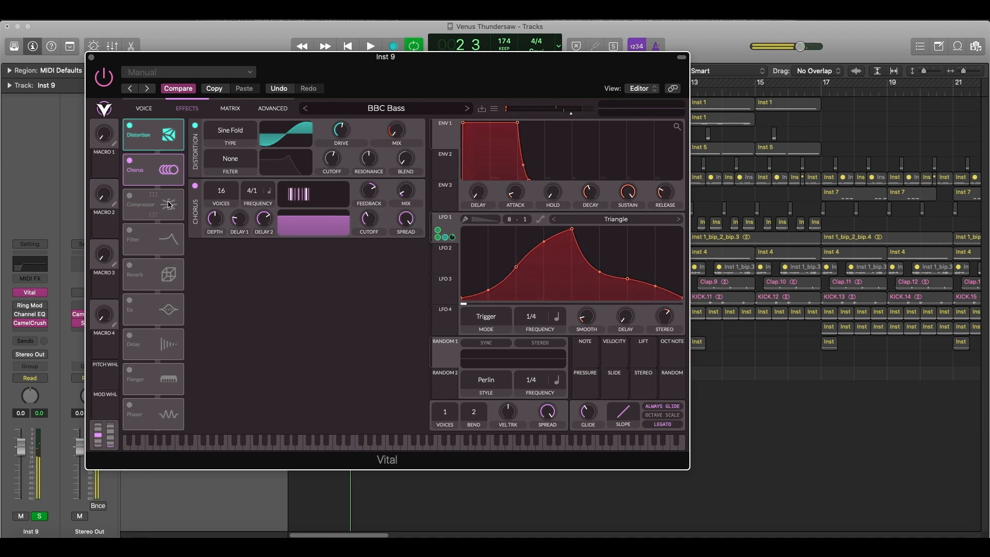
- Turn the multiband Compressor effect back on and set its mix to 0.120
{"action": "left_click", "coordinate": [130, 196]}
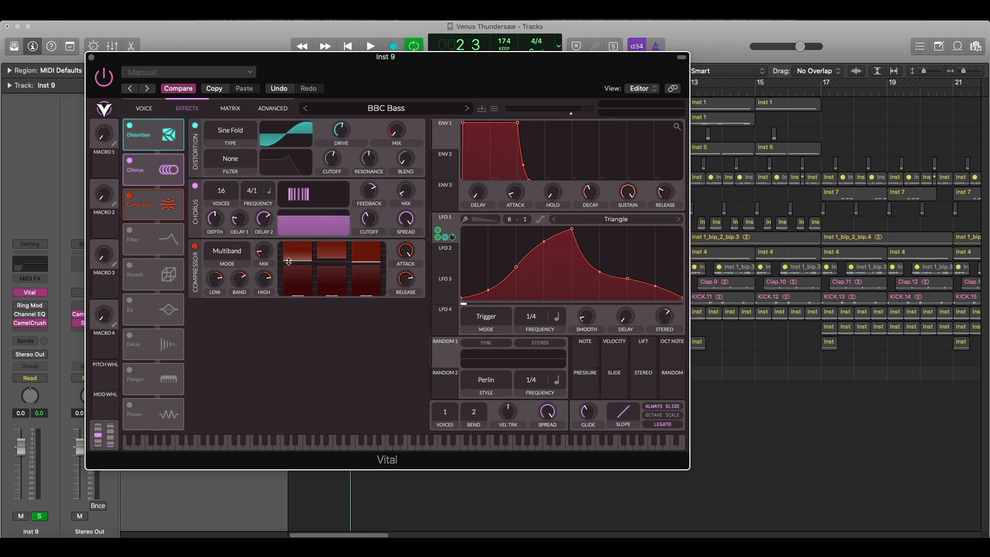
{"action": "mouse_move", "coordinate": [270, 258]}
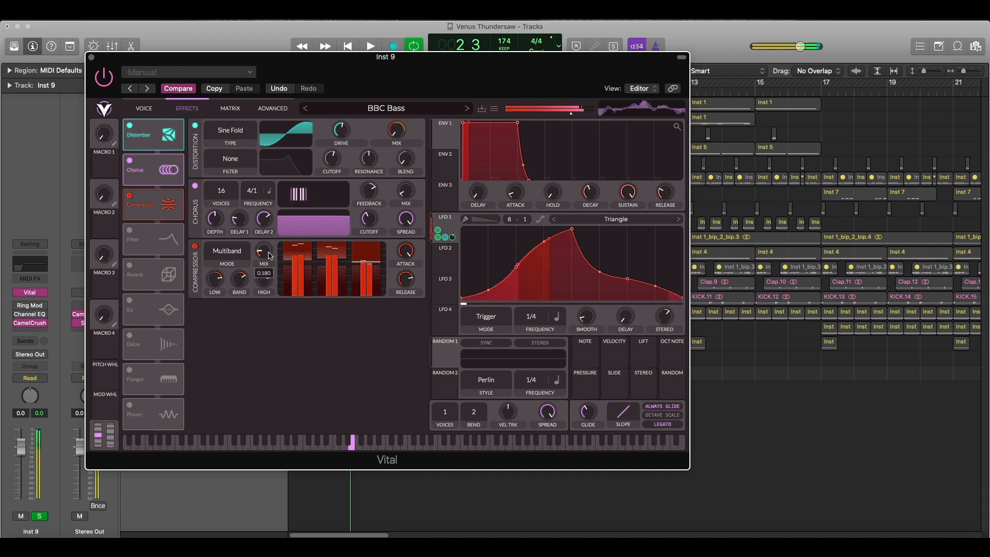
{"action": "left_click_drag", "start_coordinate": [270, 258], "coordinate": [266, 258]}
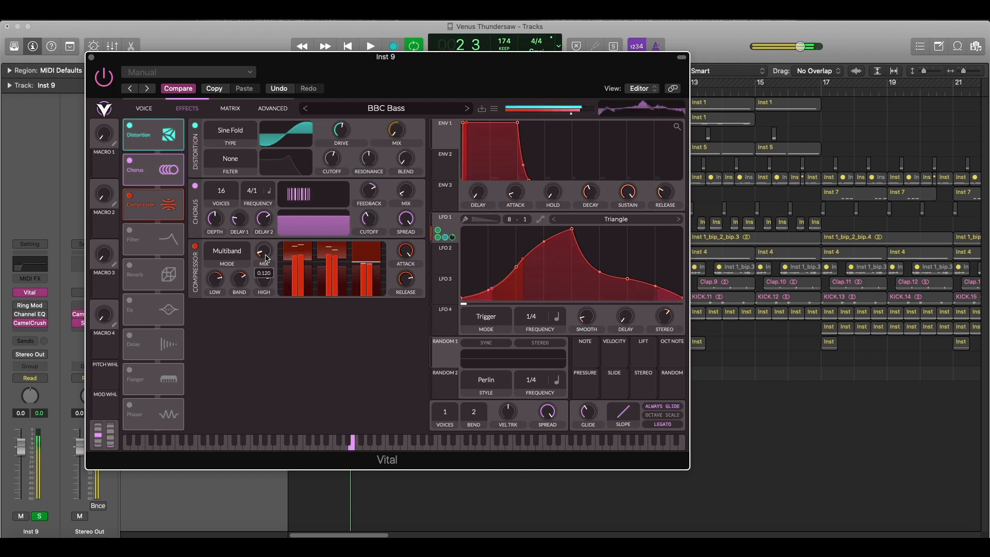
- Turn the Phaser : Positive filter effect back on, try its mix at 100%, and turn the mix back down
{"action": "left_click", "coordinate": [185, 236]}
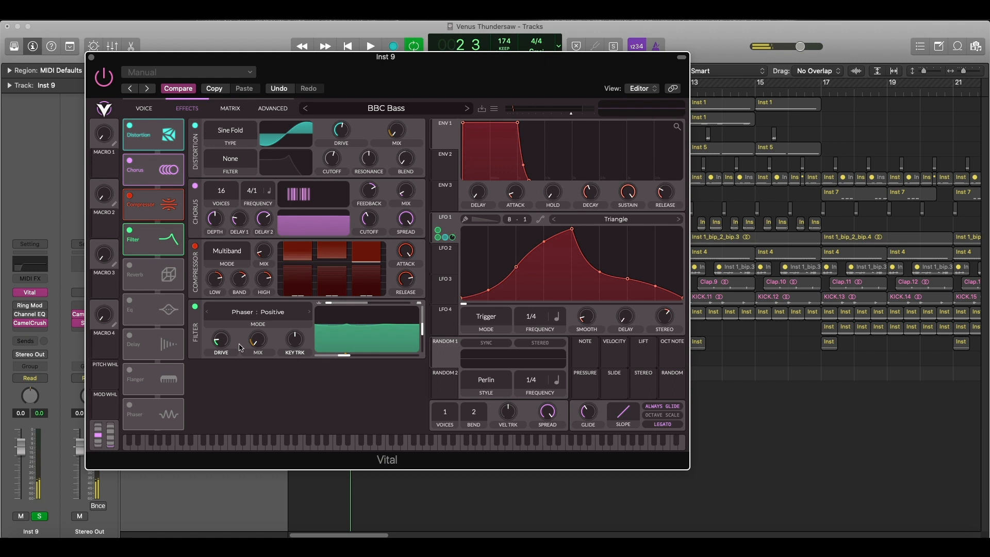
{"action": "left_click_drag", "start_coordinate": [259, 352], "coordinate": [270, 250]}
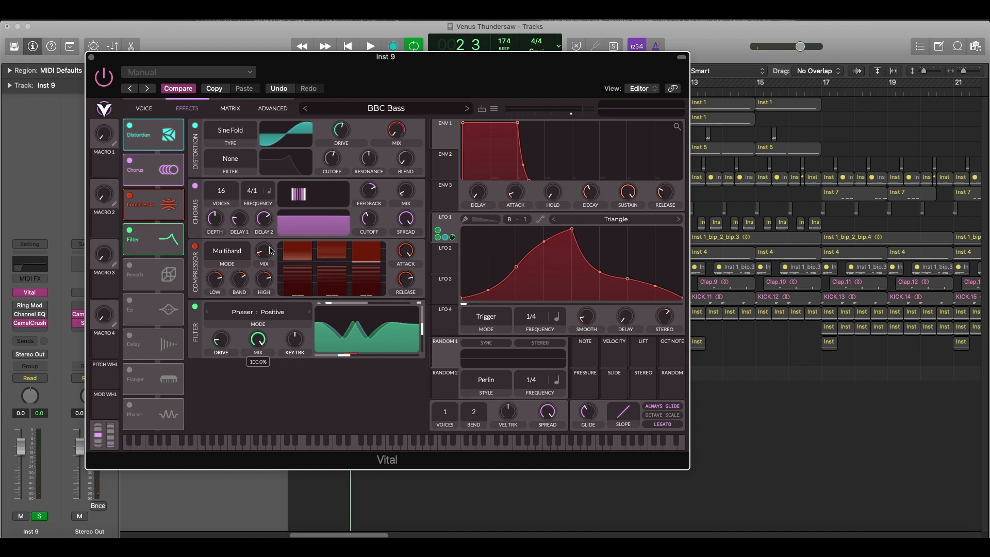
{"action": "left_click_drag", "start_coordinate": [270, 250], "coordinate": [250, 345]}
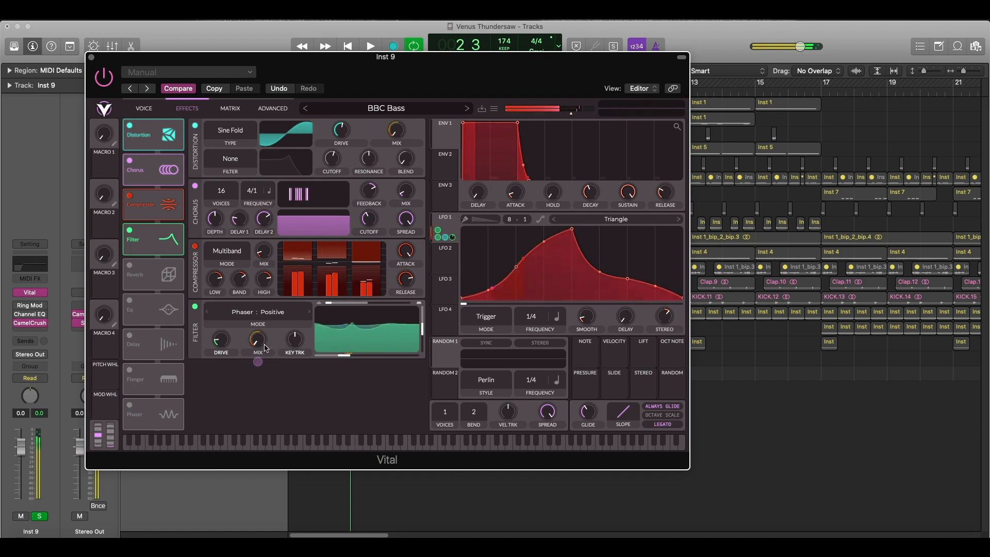
{"action": "left_click_drag", "start_coordinate": [259, 343], "coordinate": [260, 339]}
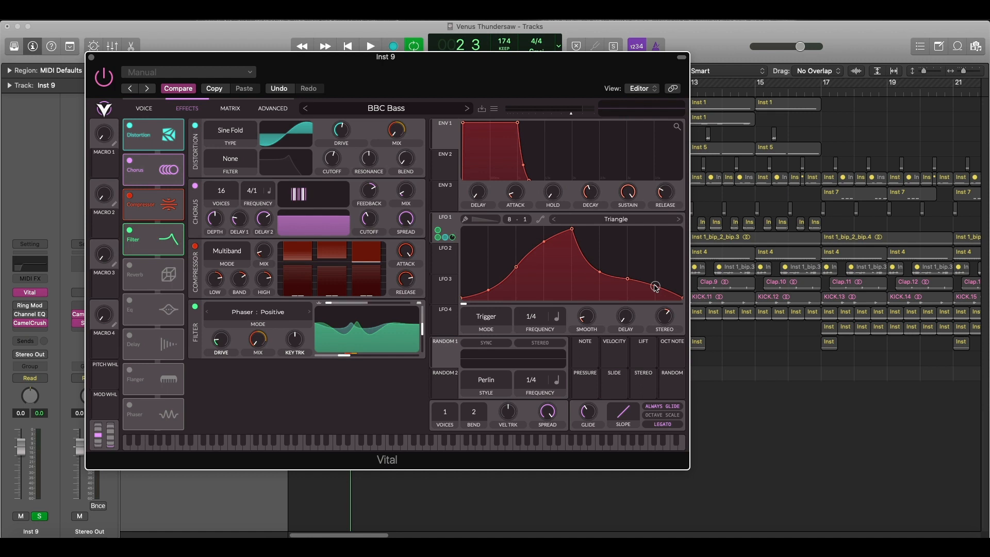
- Add points to LFO 1's curve that form one dip just before the peak and another in the falling tail
{"action": "left_click_drag", "start_coordinate": [653, 286], "coordinate": [652, 284]}
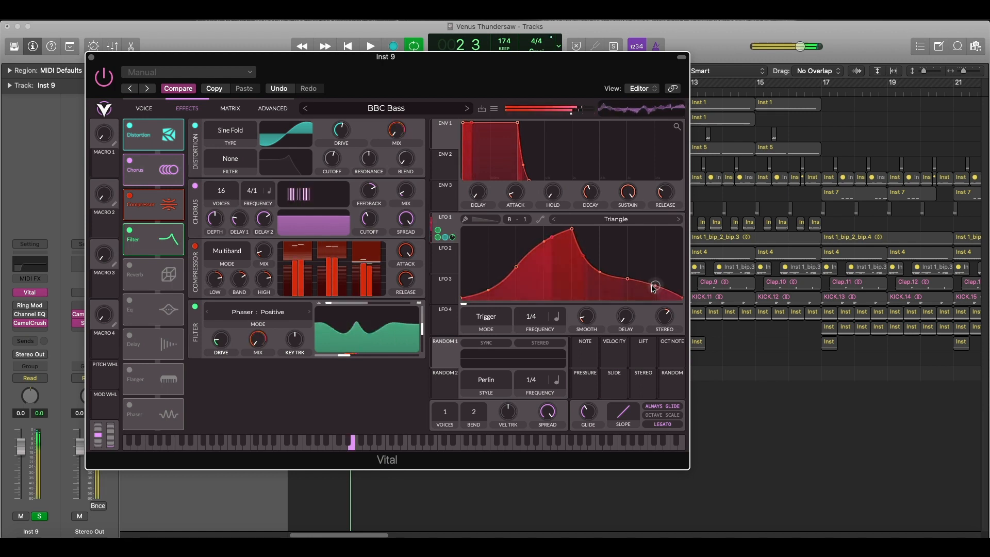
{"action": "double_click", "coordinate": [538, 249]}
{"action": "left_click_drag", "start_coordinate": [538, 249], "coordinate": [545, 260]}
{"action": "double_click", "coordinate": [537, 243]}
{"action": "double_click", "coordinate": [551, 244]}
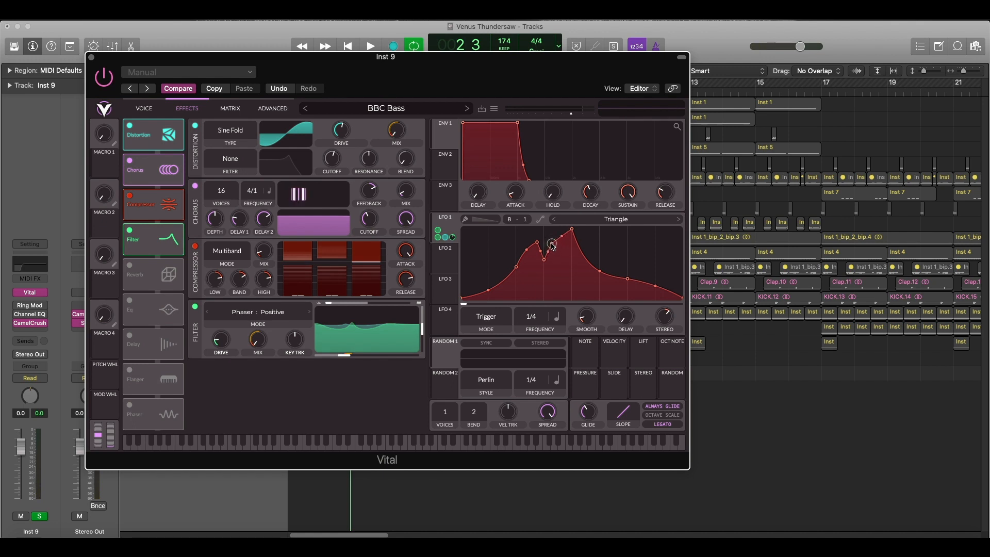
{"action": "mouse_move", "coordinate": [545, 260]}
{"action": "left_mouse_down"}
{"action": "mouse_move", "coordinate": [545, 249]}
{"action": "mouse_move", "coordinate": [544, 261]}
{"action": "left_mouse_up"}
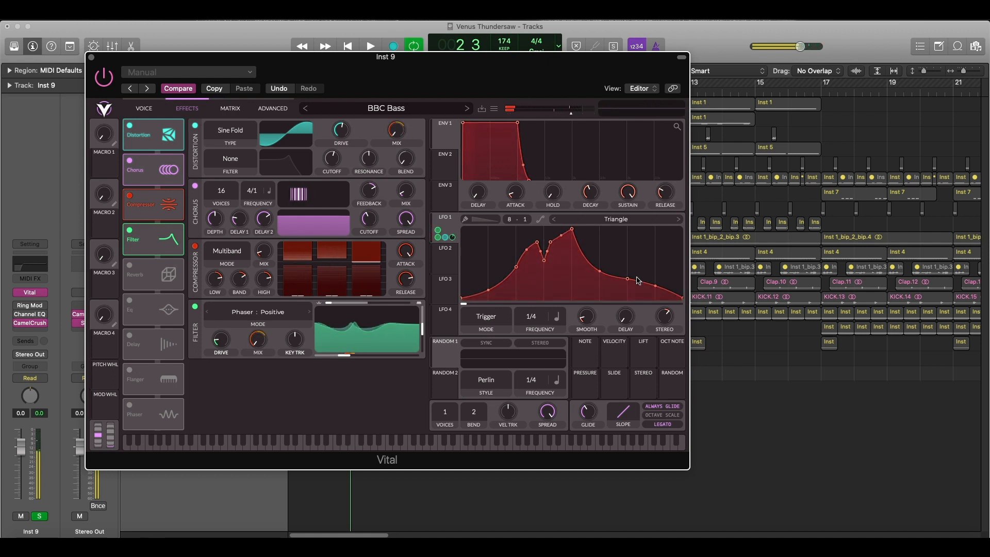
{"action": "mouse_move", "coordinate": [616, 277]}
{"action": "left_mouse_down"}
{"action": "mouse_move", "coordinate": [603, 275]}
{"action": "mouse_move", "coordinate": [612, 274]}
{"action": "left_mouse_up"}
{"action": "double_click", "coordinate": [619, 289]}
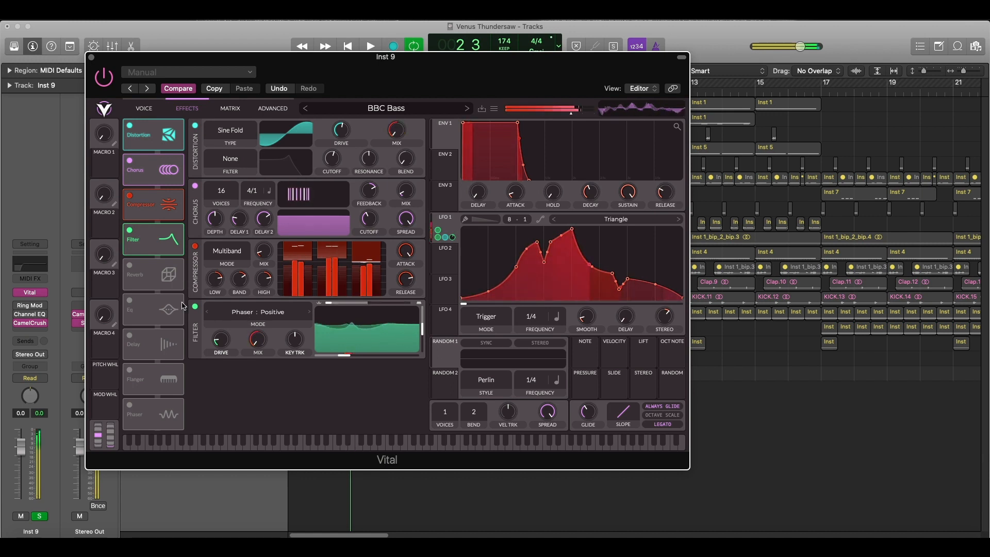
- Turn the Reverb effect back on and unsolo the Inst 9 track
{"action": "left_click", "coordinate": [128, 266]}
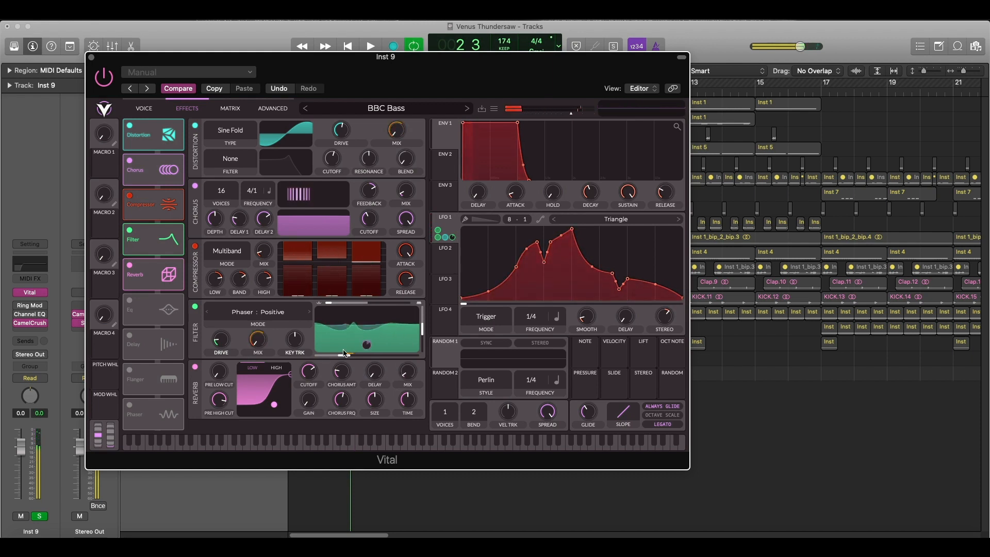
{"action": "left_click", "coordinate": [46, 517]}
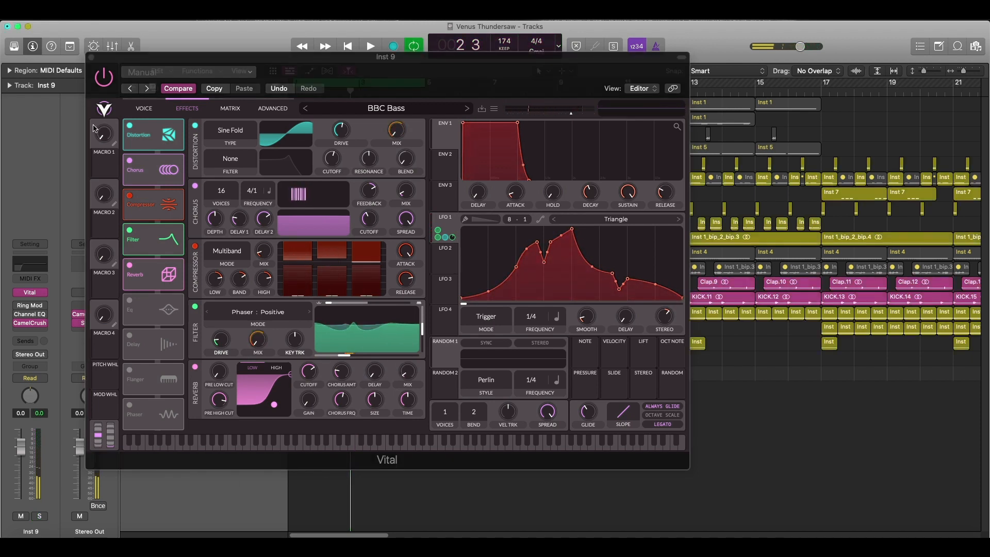
- Close the Vital window and play the looped section with the full mix to hear Inst 9 in context
{"action": "left_click", "coordinate": [91, 57]}
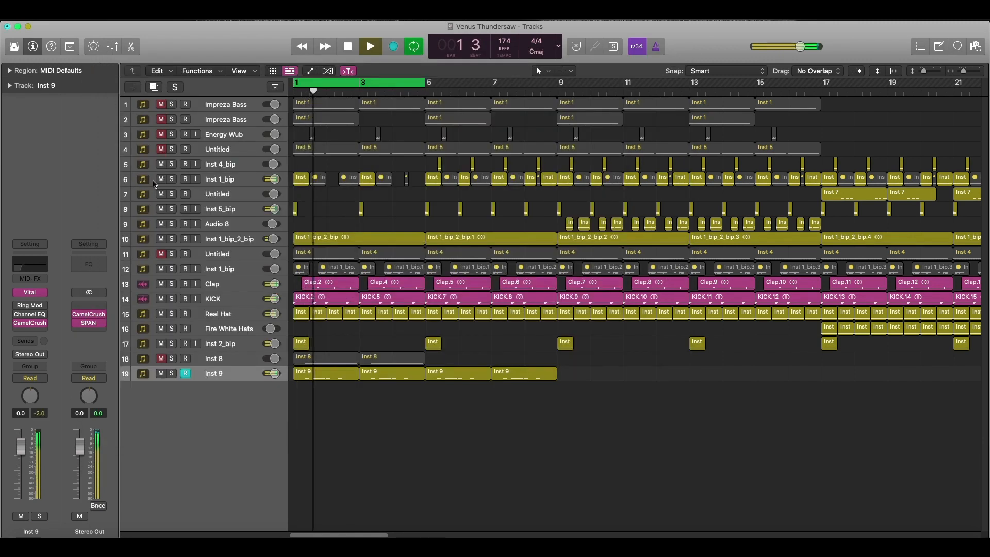
{"action": "mouse_move", "coordinate": [18, 316]}
{"action": "key", "text": "space"}
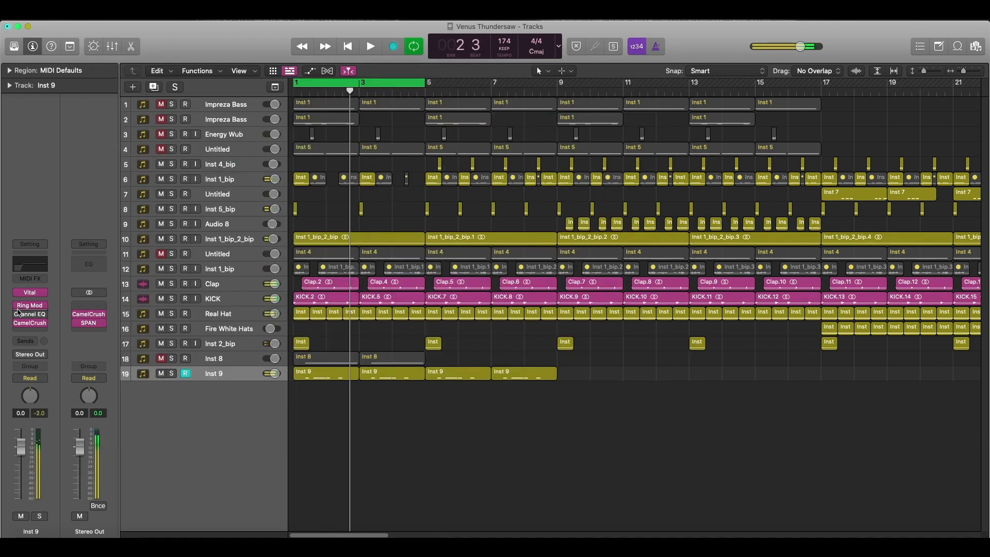
{"action": "key", "text": "space"}
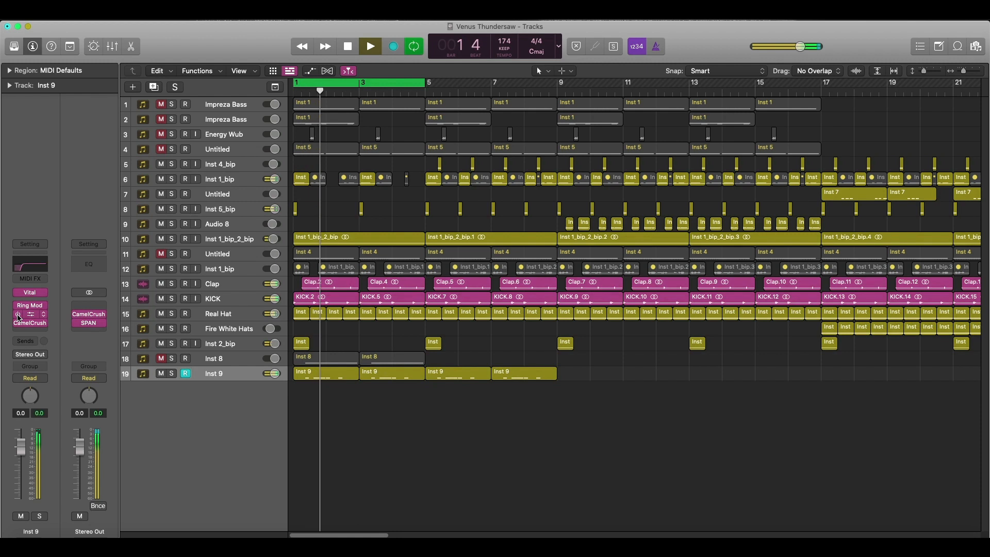
{"action": "key", "text": "space"}
- Open the Ring Mod plug-in on Inst 9, check its settings, and play the loop through it
{"action": "left_click", "coordinate": [30, 306]}
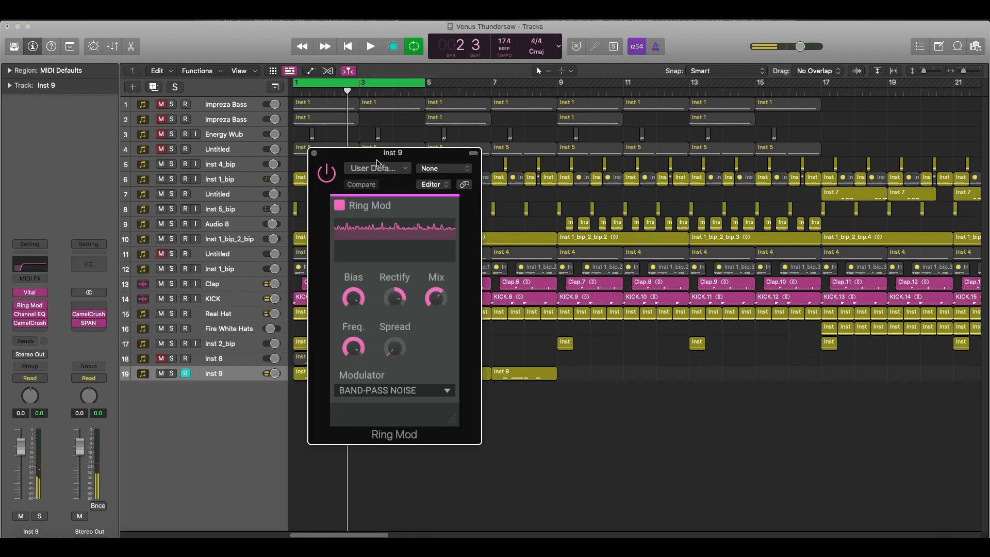
{"action": "left_click_drag", "start_coordinate": [380, 155], "coordinate": [357, 147]}
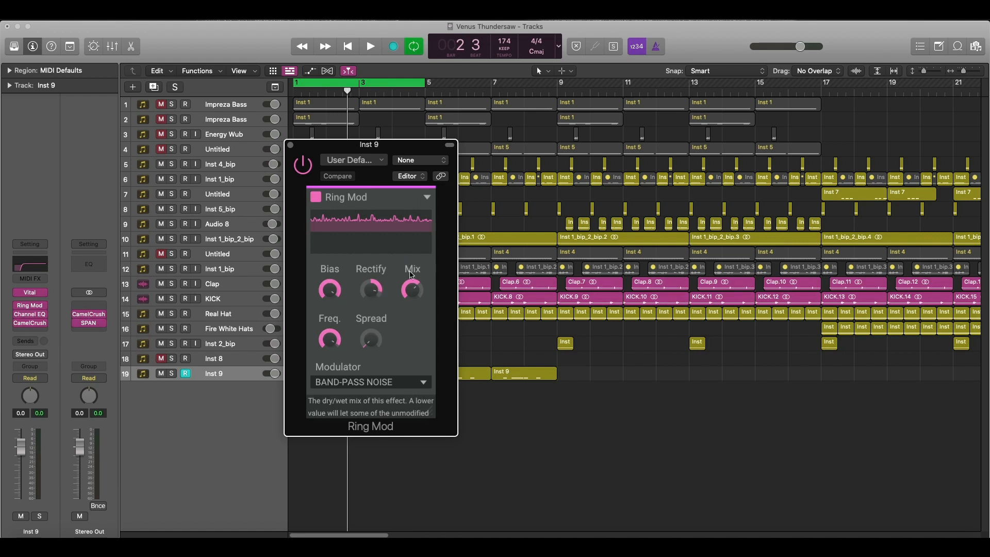
{"action": "key", "text": "space"}
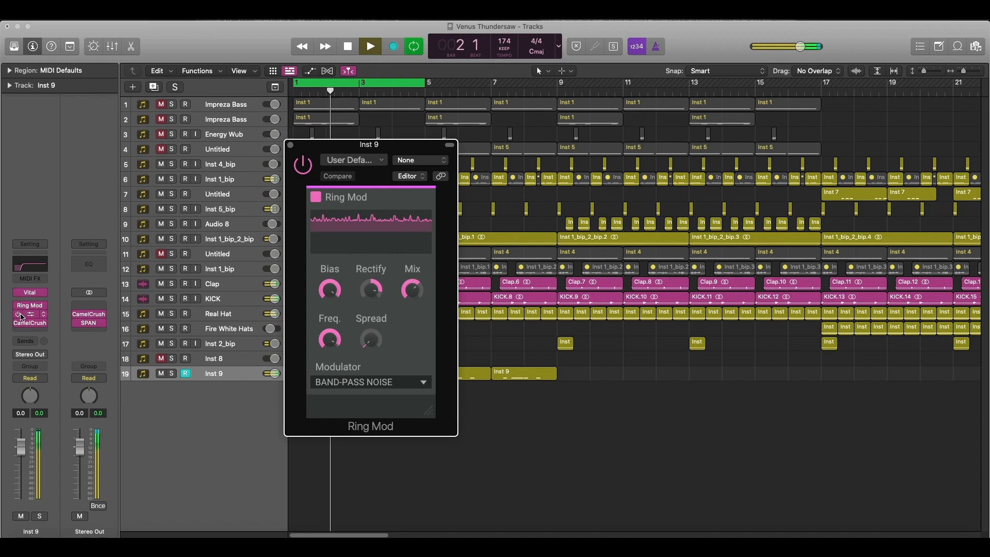
- Open the Channel EQ on Inst 9 and compare the loop with its low-cut and low-shelf bands bypassed and re-enabled
{"action": "key", "text": "space"}
{"action": "left_click", "coordinate": [29, 316]}
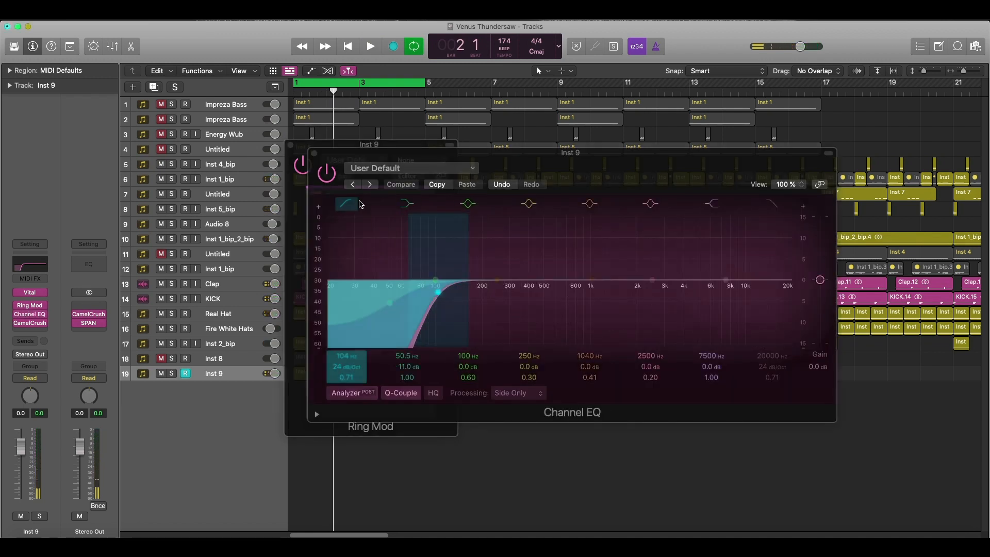
{"action": "left_click", "coordinate": [356, 203]}
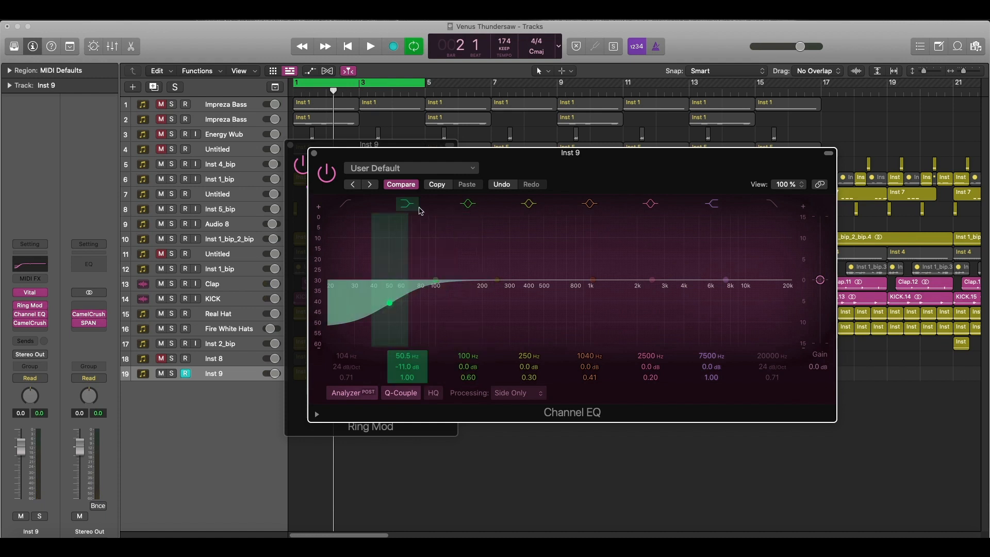
{"action": "left_click", "coordinate": [410, 205]}
{"action": "key", "text": "space"}
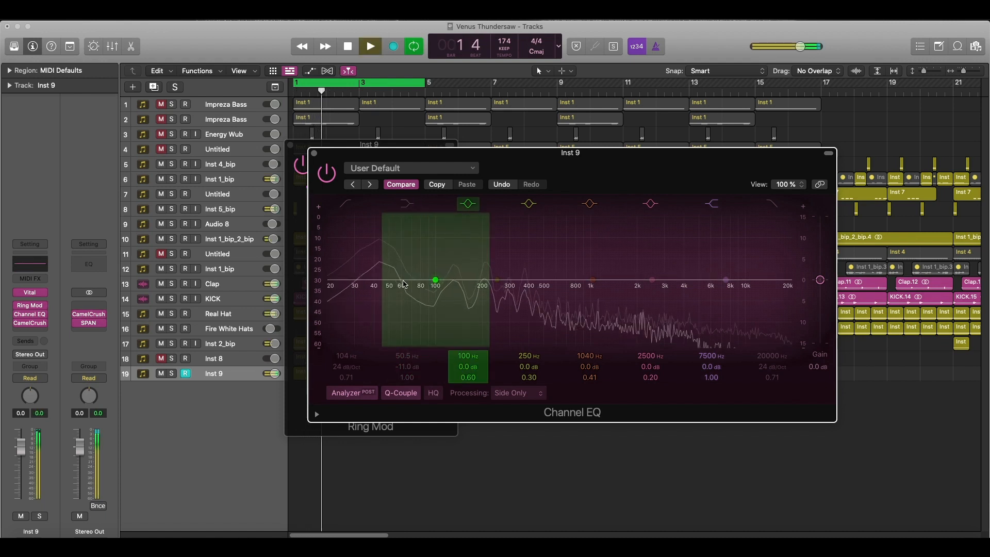
{"action": "left_click", "coordinate": [407, 204]}
{"action": "left_click", "coordinate": [340, 206]}
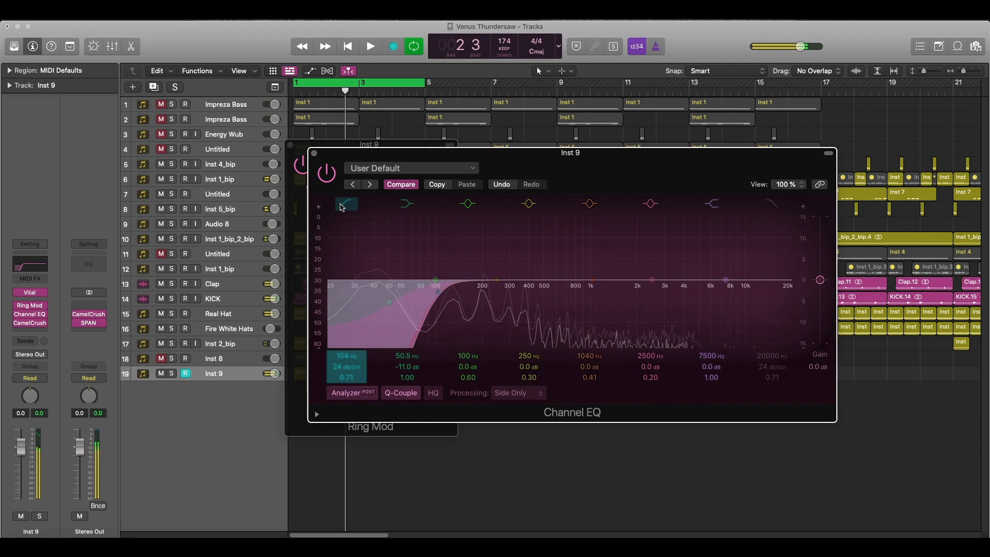
- Set the EQ's low cut to 105 Hz and low shelf to 51 Hz during playback, and close both plug-in windows
{"action": "left_click_drag", "start_coordinate": [448, 336], "coordinate": [449, 336]}
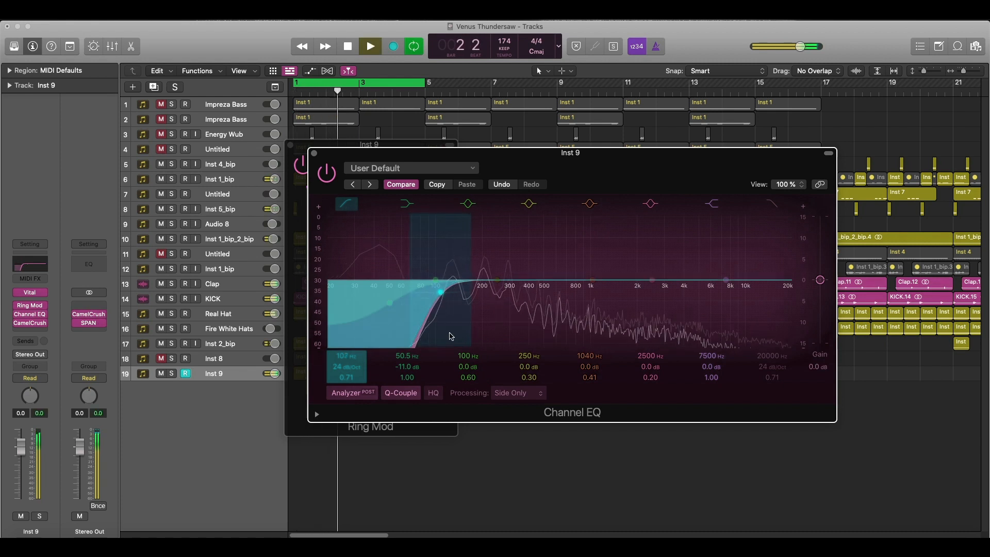
{"action": "left_click_drag", "start_coordinate": [383, 317], "coordinate": [385, 317]}
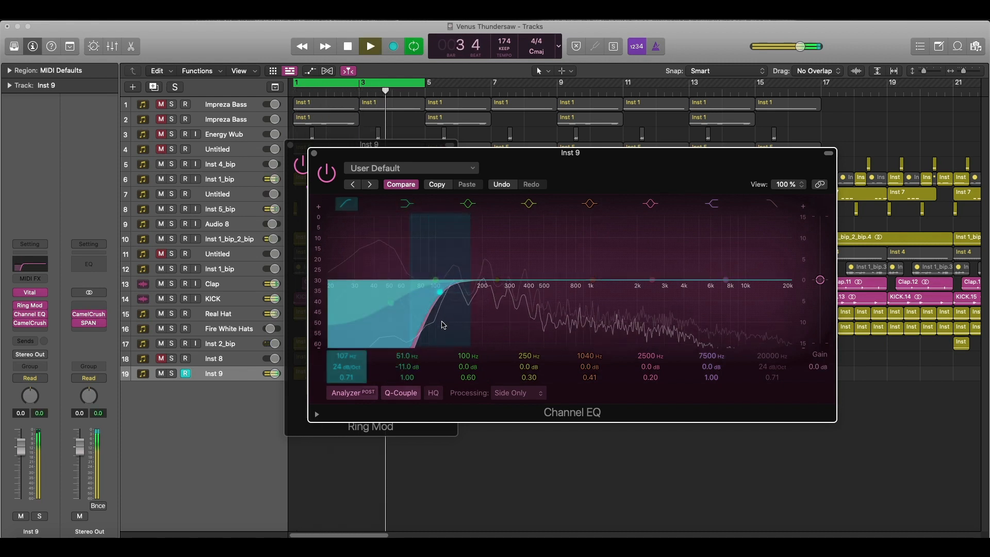
{"action": "key", "text": "space"}
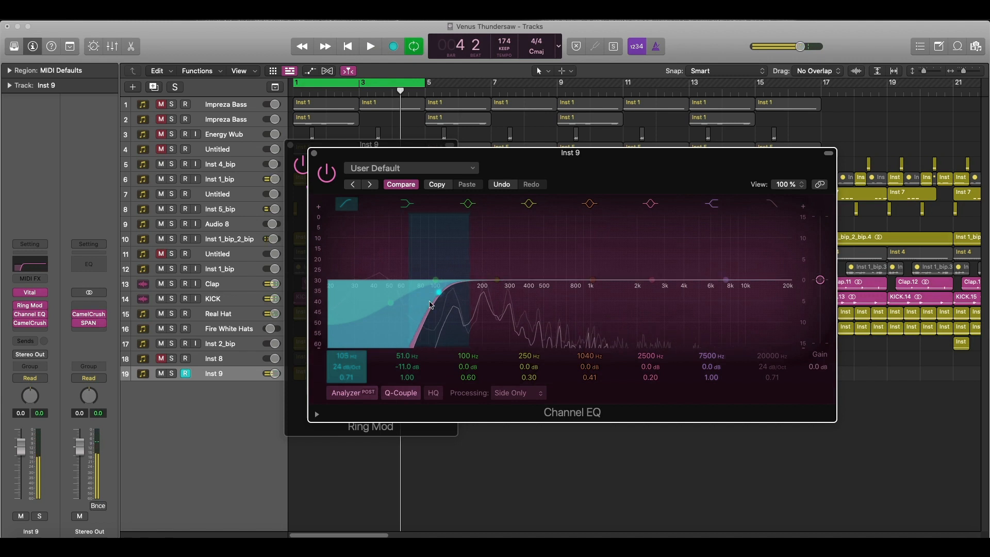
{"action": "left_click", "coordinate": [314, 153]}
{"action": "left_click", "coordinate": [289, 146]}
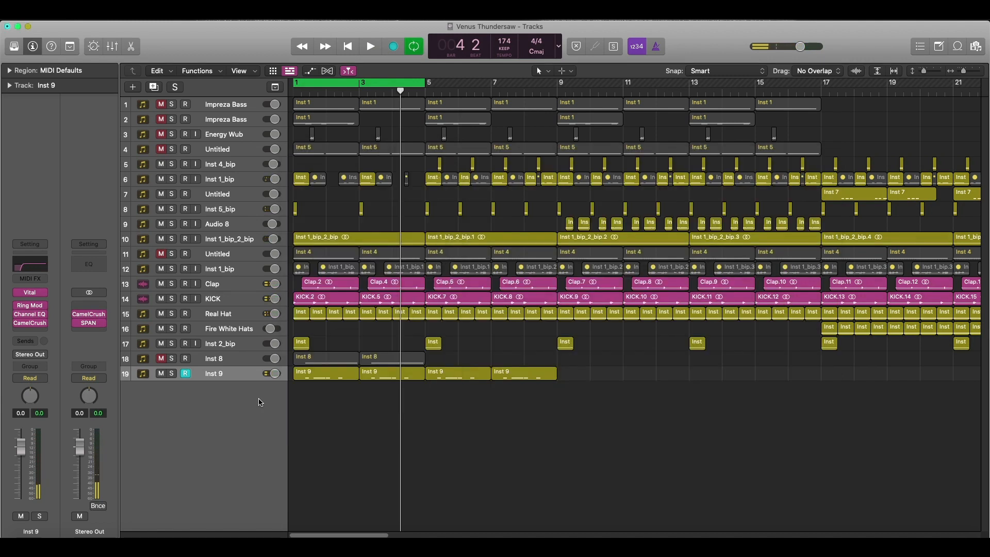
- Solo the Inst 9 track at an enlarged track height and reopen its Vital instrument
{"action": "key", "text": "ctrl+z"}
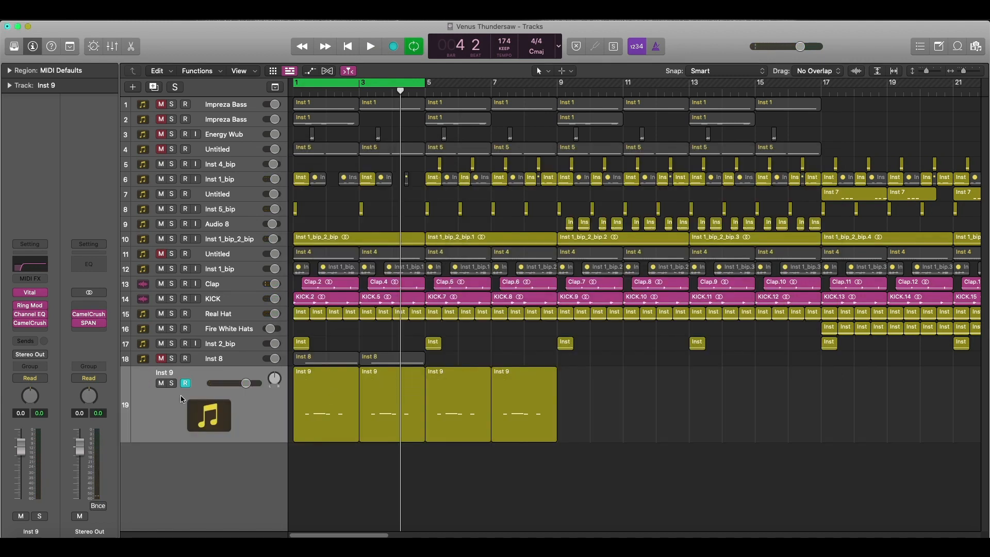
{"action": "left_click", "coordinate": [172, 383]}
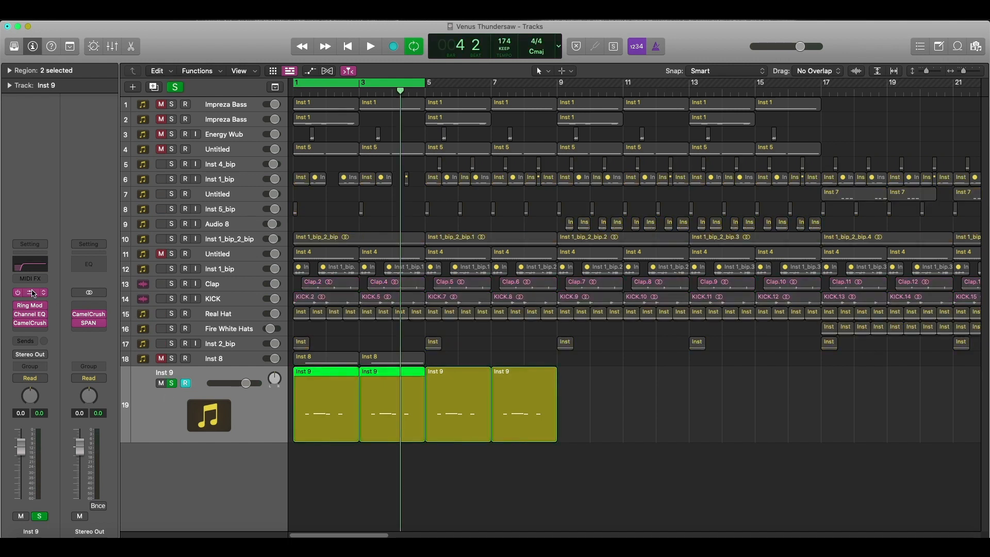
{"action": "left_click", "coordinate": [33, 293]}
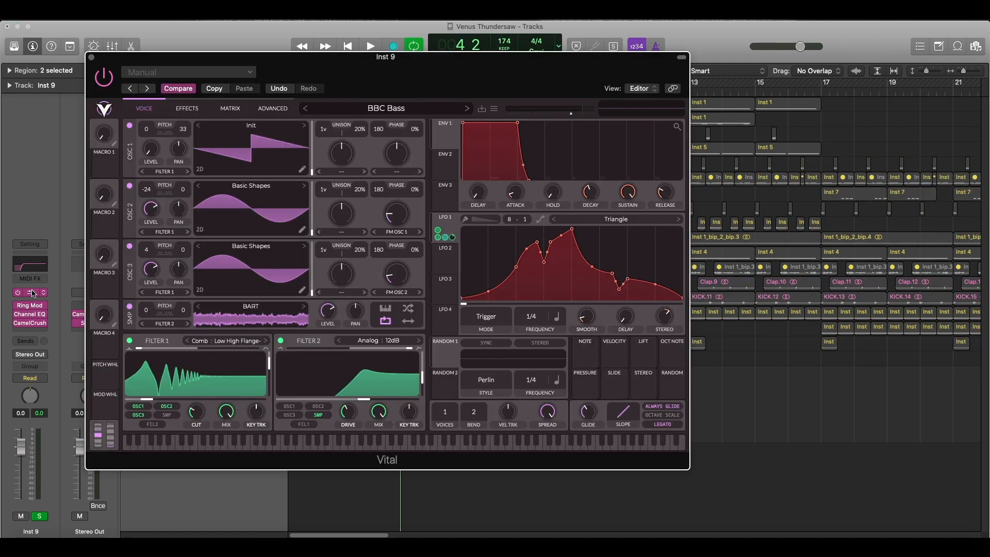
{"action": "left_click_drag", "start_coordinate": [480, 60], "coordinate": [461, 52]}
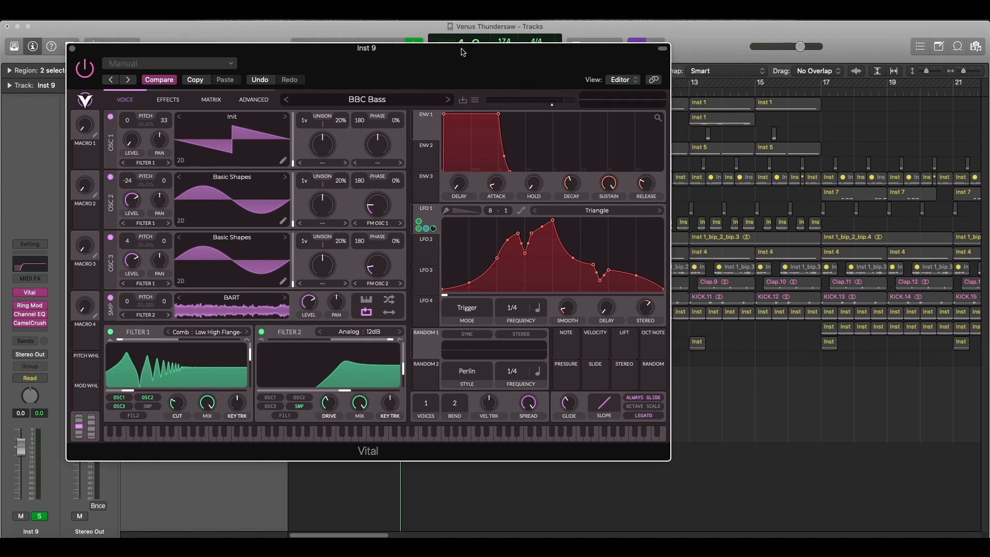